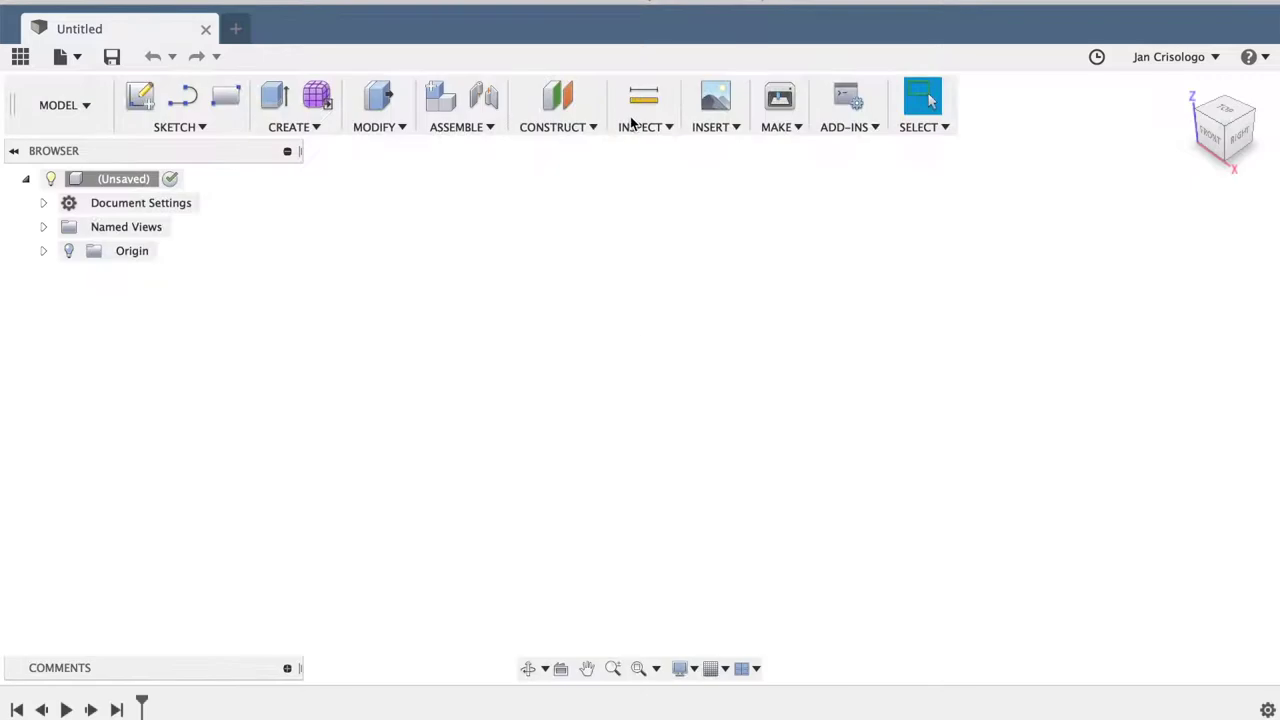
# Step: Import barrel_gun.svg as a sketch on a construction plane
pyautogui.click(710, 210)
pyautogui.click(701, 295)
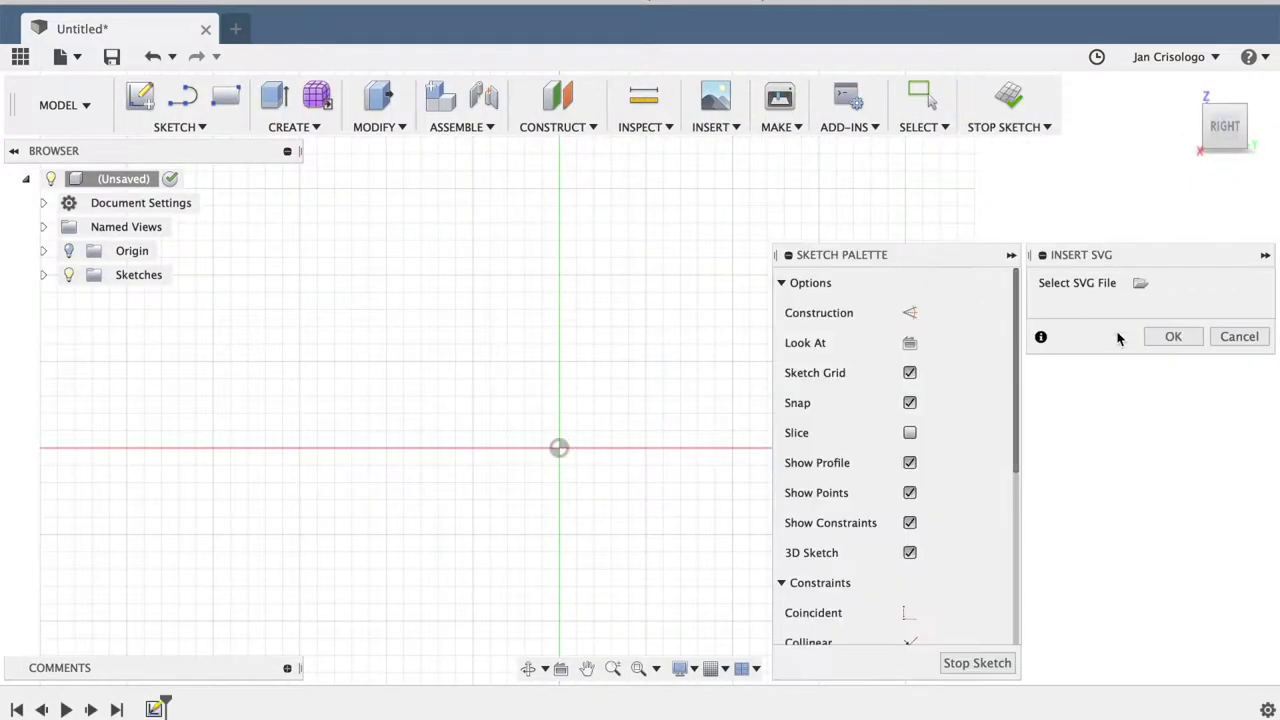
pyautogui.click(1140, 283)
pyautogui.click(450, 152)
pyautogui.click(986, 491)
pyautogui.write('-7.9495')
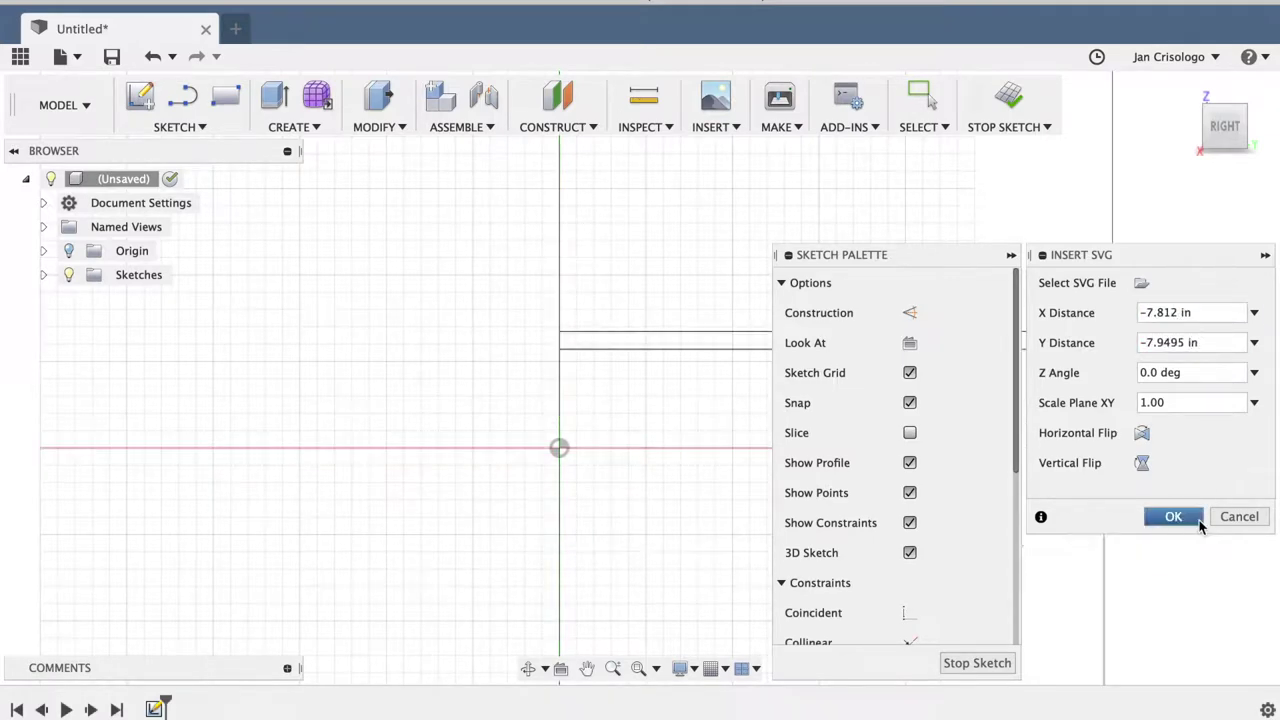
pyautogui.click(1196, 522)
pyautogui.click(1008, 97)
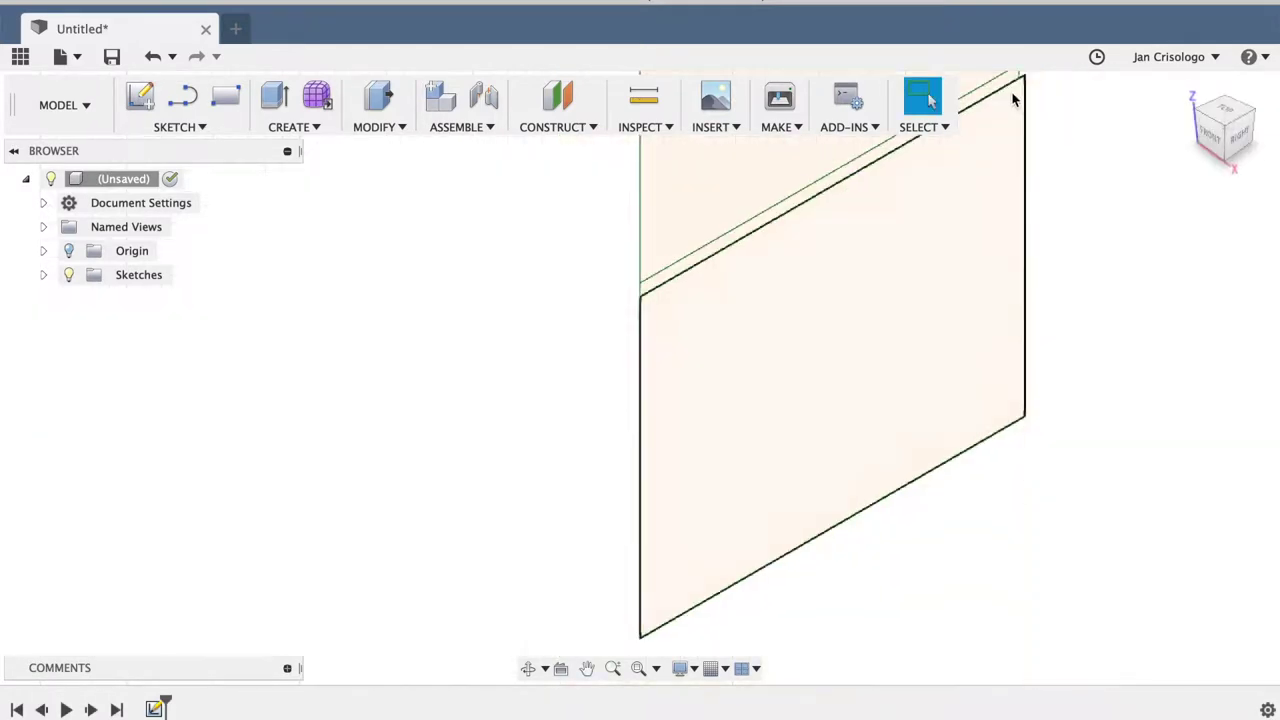
# Step: Revolve the four barrel profiles around the vertical line to form the flanged cylinder
pyautogui.click(294, 127)
pyautogui.click(300, 189)
pyautogui.click(660, 205)
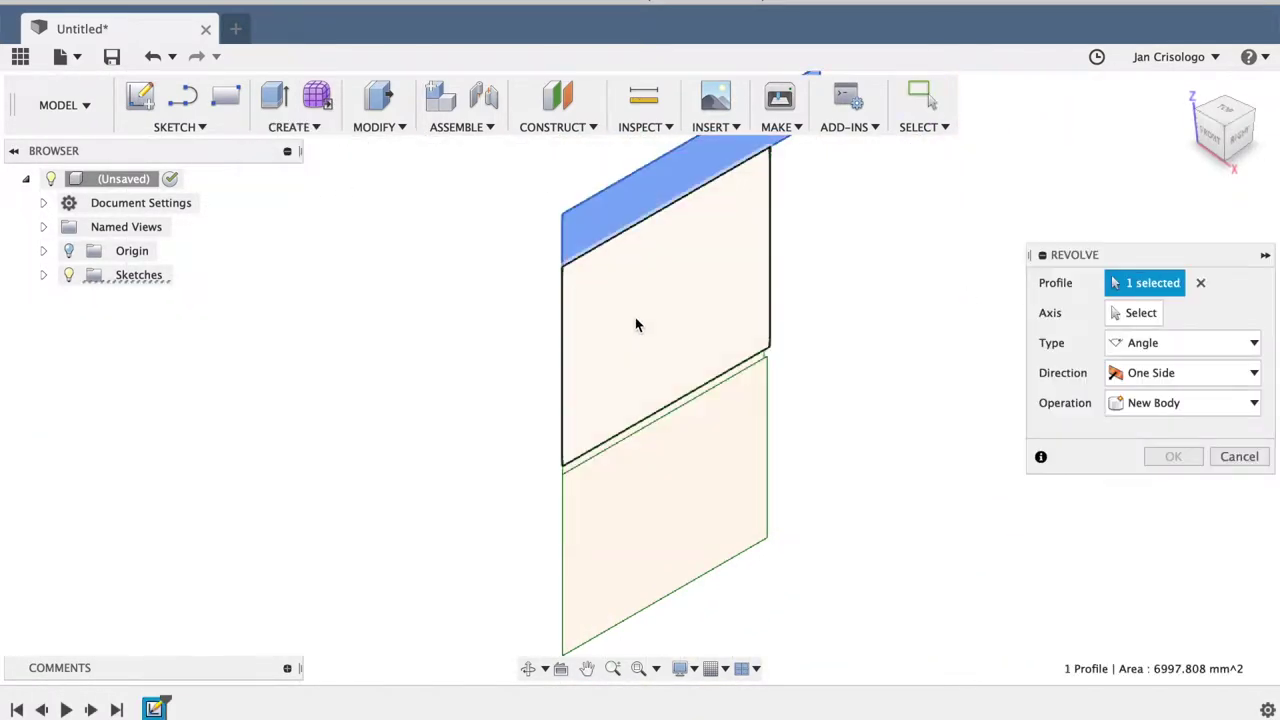
pyautogui.click(634, 323)
pyautogui.click(634, 437)
pyautogui.click(660, 560)
pyautogui.click(1160, 343)
pyautogui.click(1055, 313)
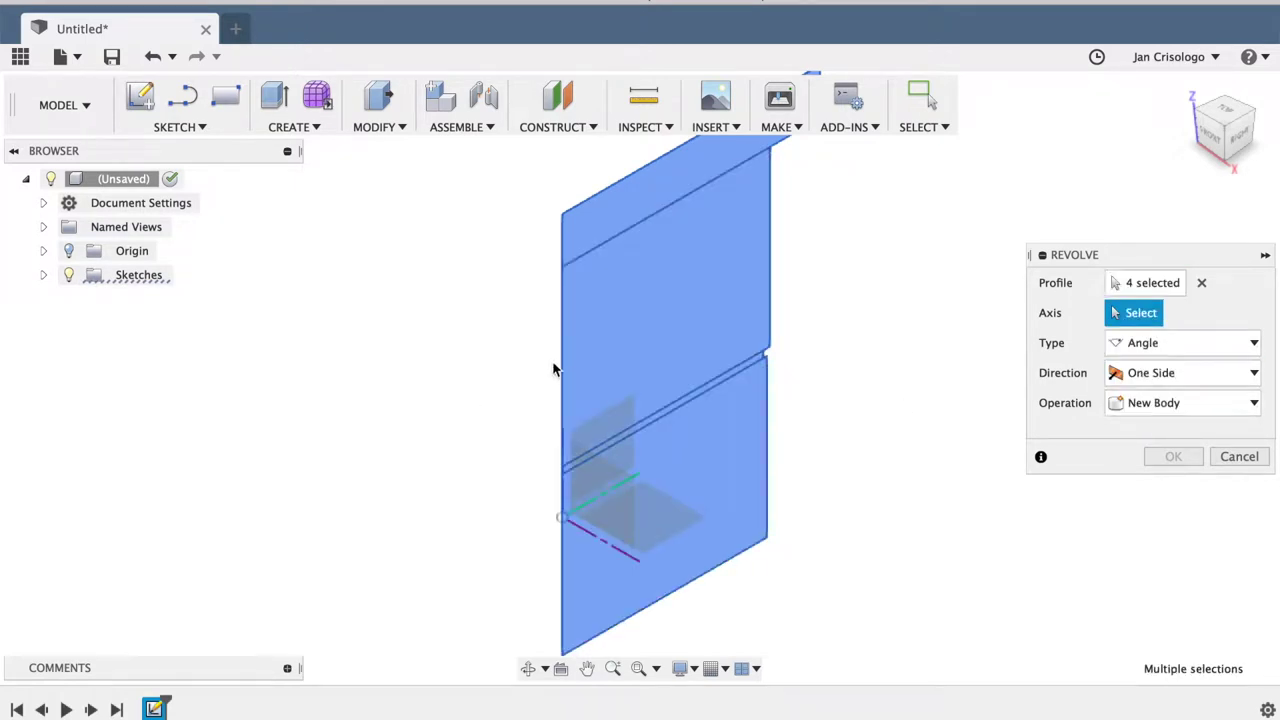
pyautogui.click(562, 366)
pyautogui.click(1140, 433)
pyautogui.click(1173, 543)
pyautogui.click(1230, 486)
# Step: Enter 'Bird' in a Browser entry, then orbit to view the body's bottom
pyautogui.click(126, 299)
pyautogui.click(127, 299)
pyautogui.write('Bird')
pyautogui.click(1185, 88)
pyautogui.click(528, 668)
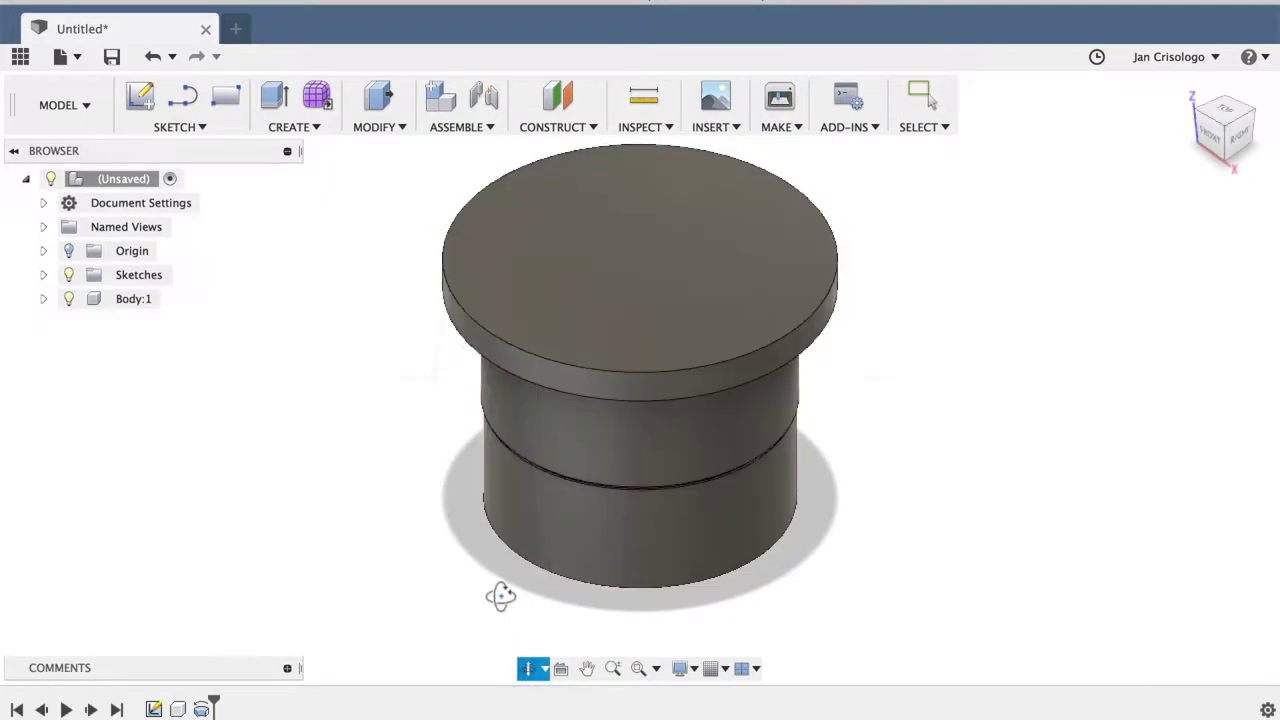
pyautogui.moveTo(500, 591); pyautogui.dragTo(510, 420)
# Step: In Illustrator, hide every shape in the bottom drawing except the grey dot
pyautogui.click(690, 715)
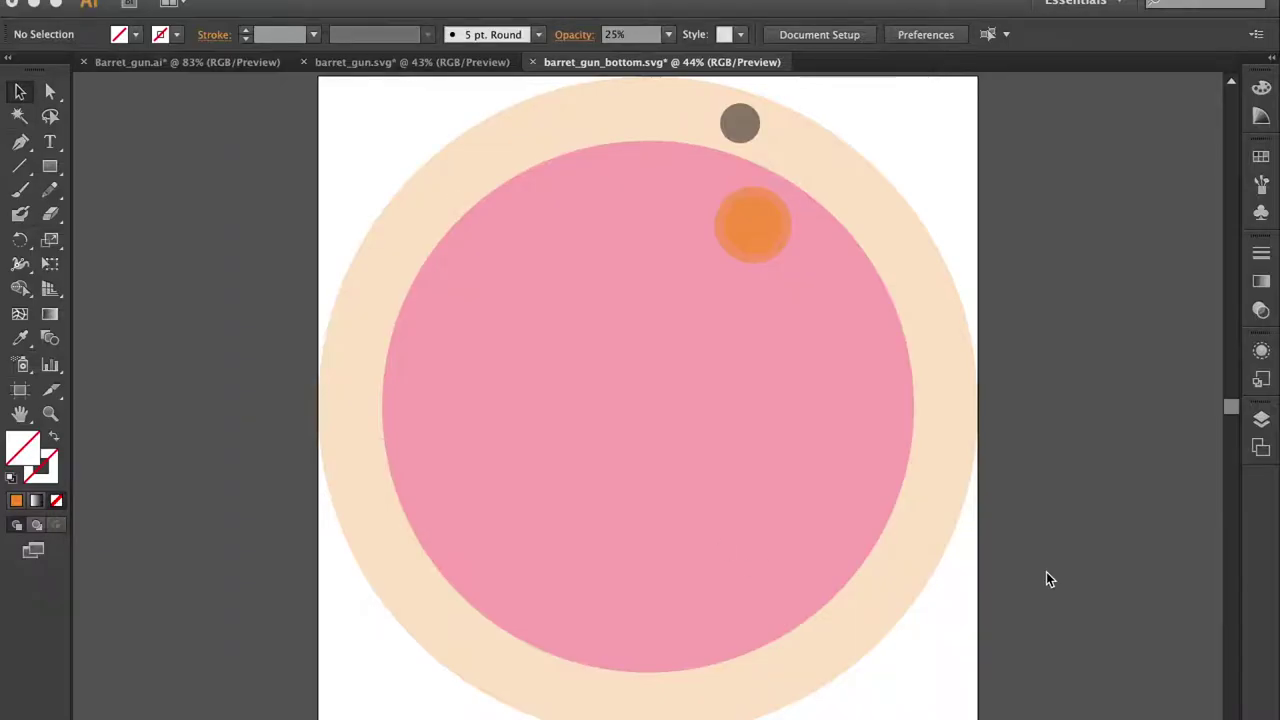
pyautogui.hotkey('ctrl', 'z')
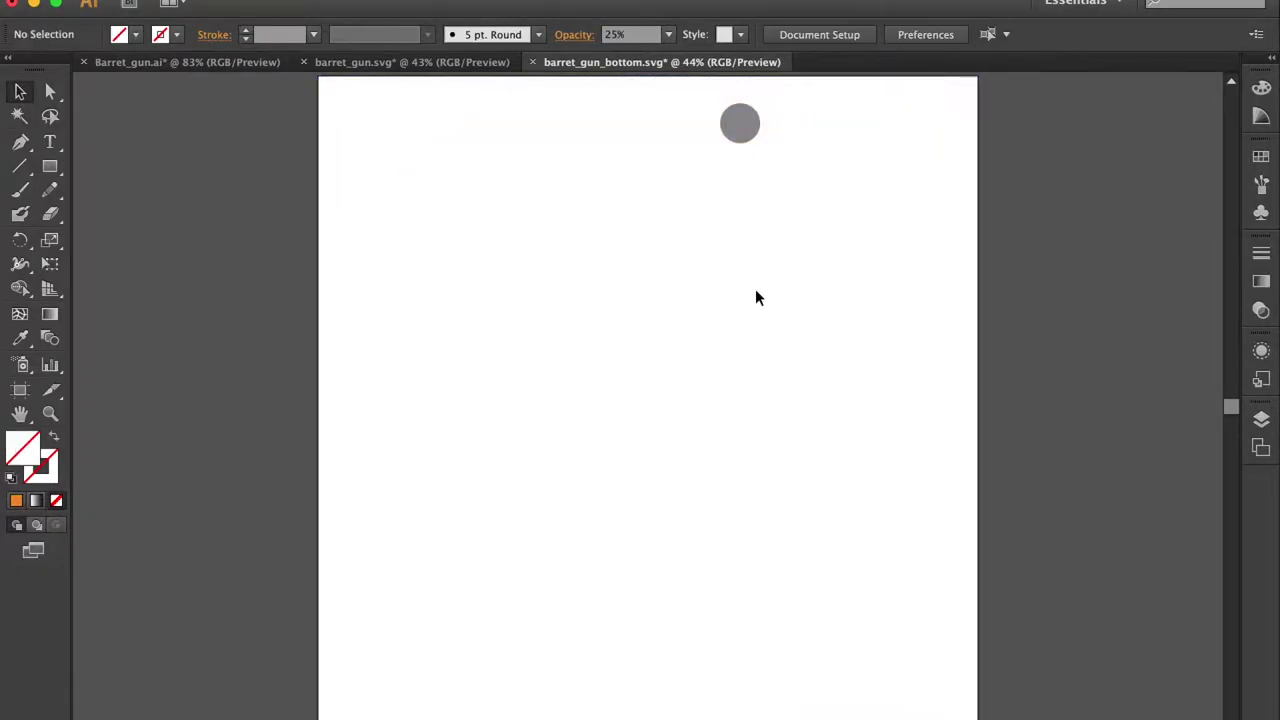
pyautogui.click(1014, 334)
pyautogui.click(990, 710)
# Step: Import barret_gun_bottom.svg onto the body's bottom face as a sketch
pyautogui.click(712, 128)
pyautogui.click(718, 212)
pyautogui.click(694, 185)
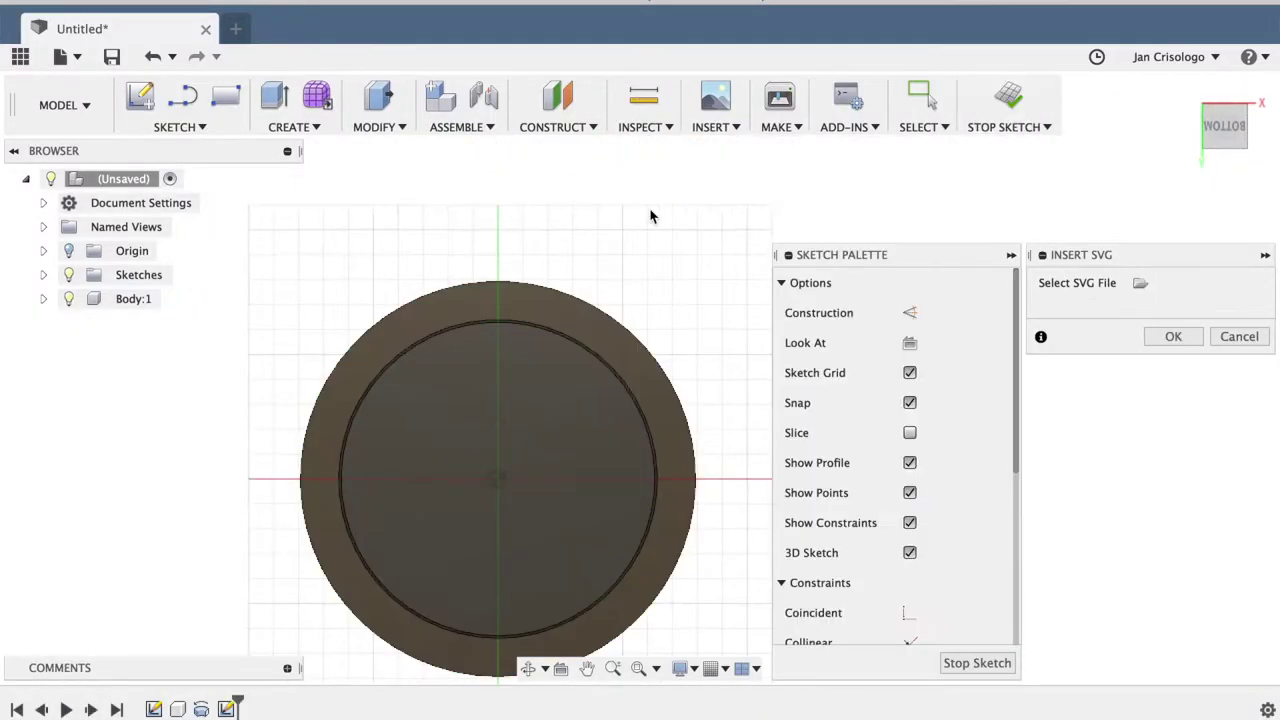
pyautogui.doubleClick(531, 140)
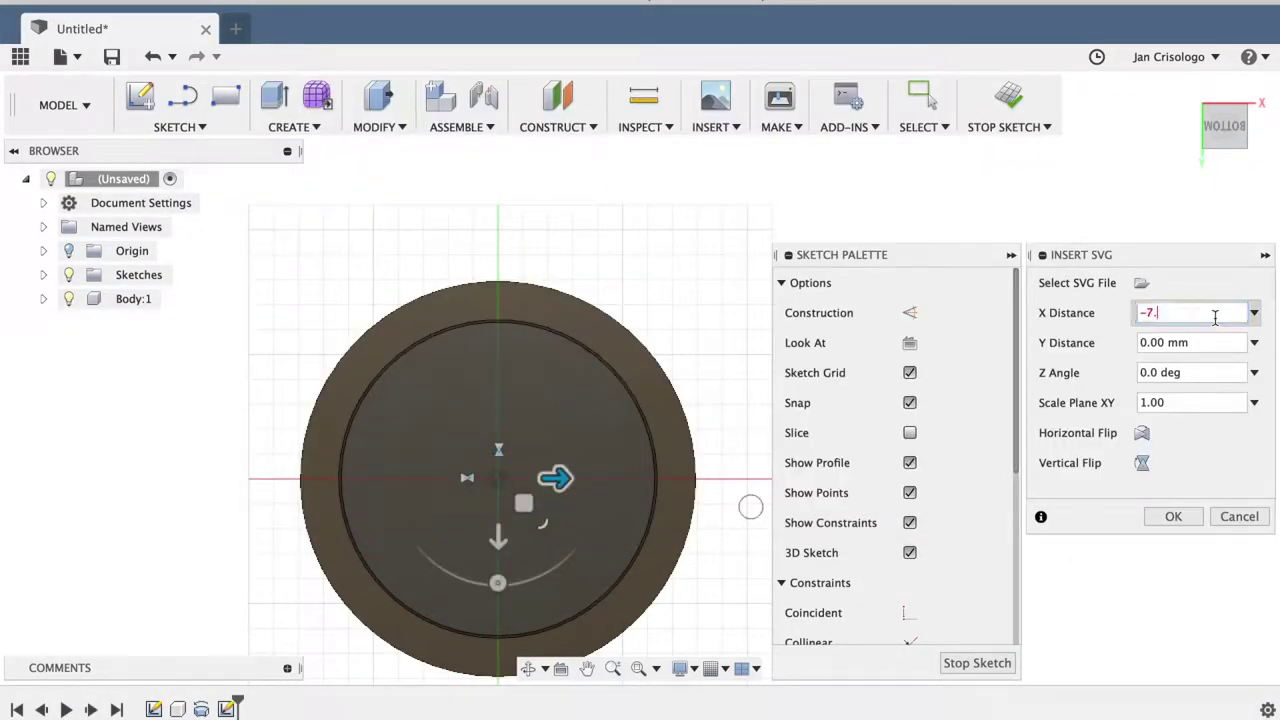
pyautogui.click(1172, 518)
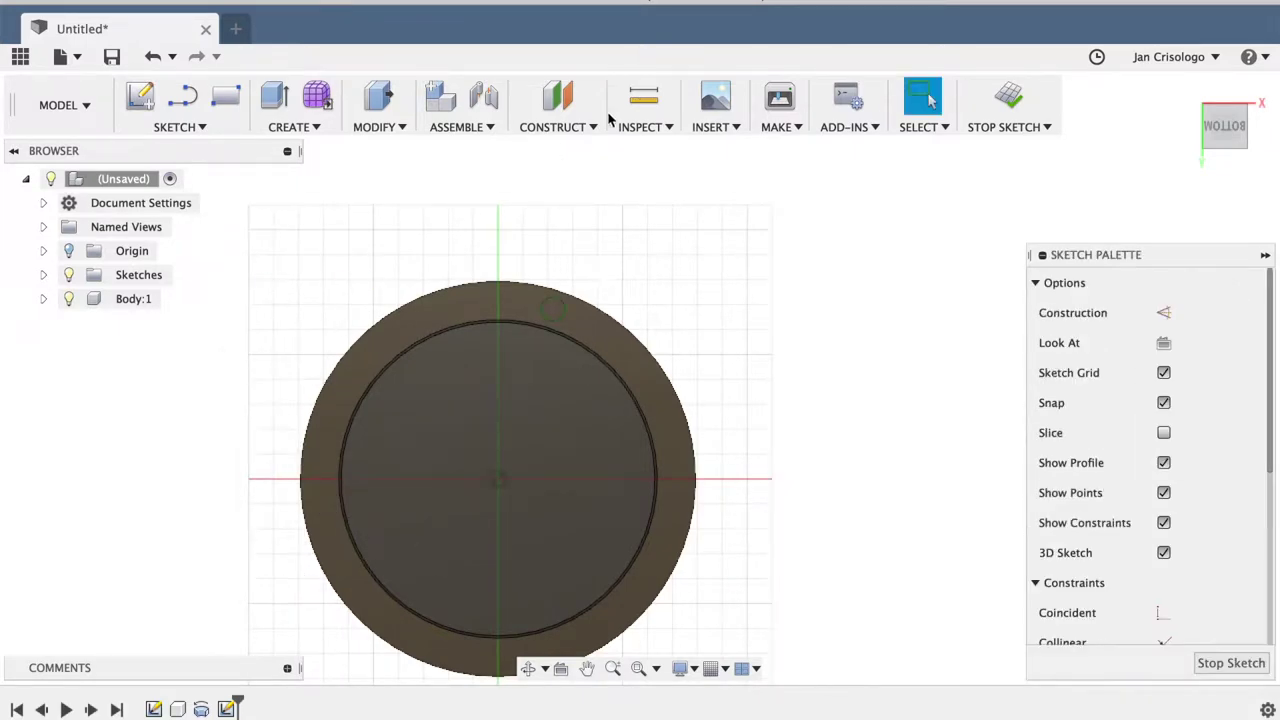
pyautogui.click(1010, 97)
pyautogui.click(557, 127)
pyautogui.click(560, 150)
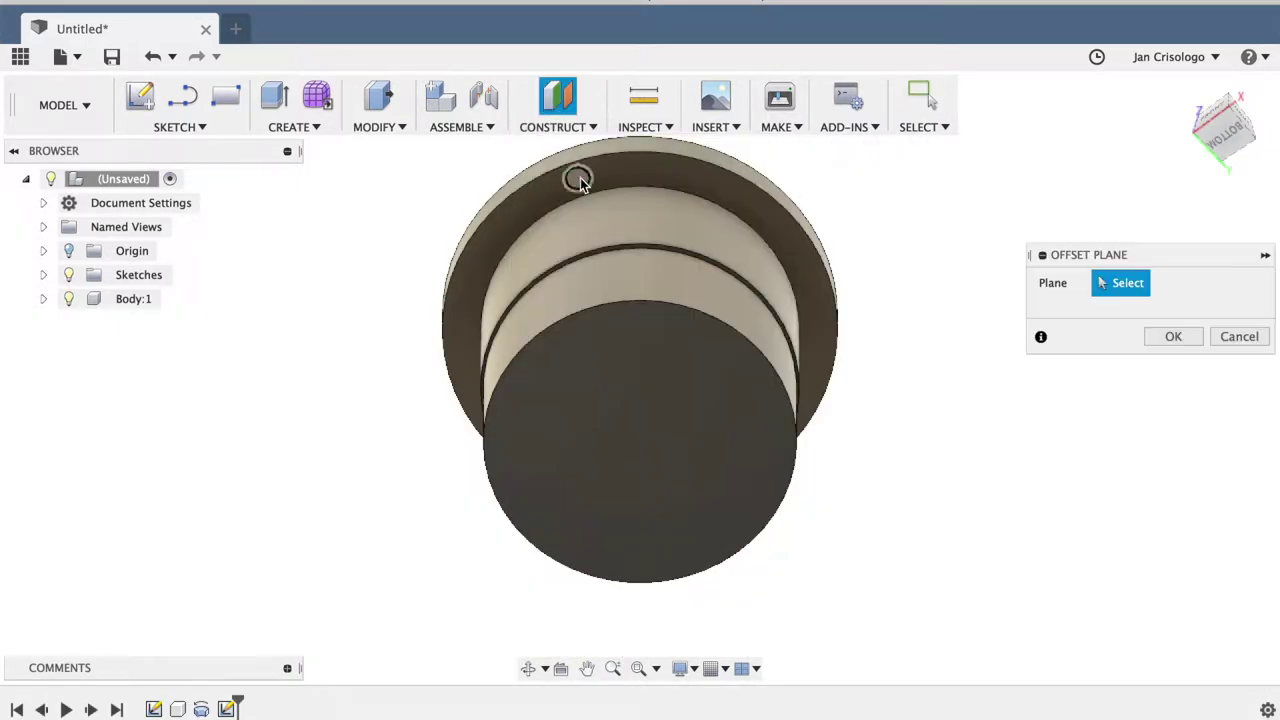
# Step: Create a plane offset -0.25 in from the flange face and sketch a point on it
pyautogui.click(571, 177)
pyautogui.write('-0.25')
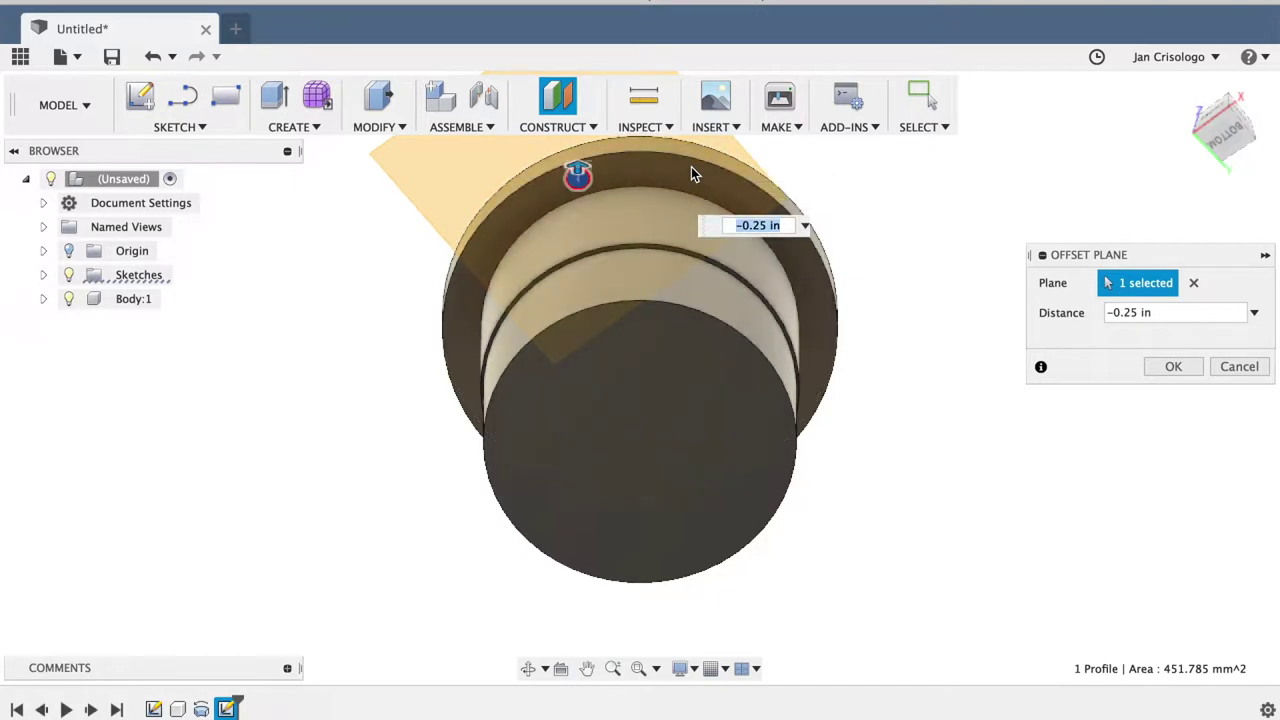
pyautogui.write('0.25')
pyautogui.press('Return')
pyautogui.click(201, 130)
pyautogui.click(177, 366)
pyautogui.click(582, 189)
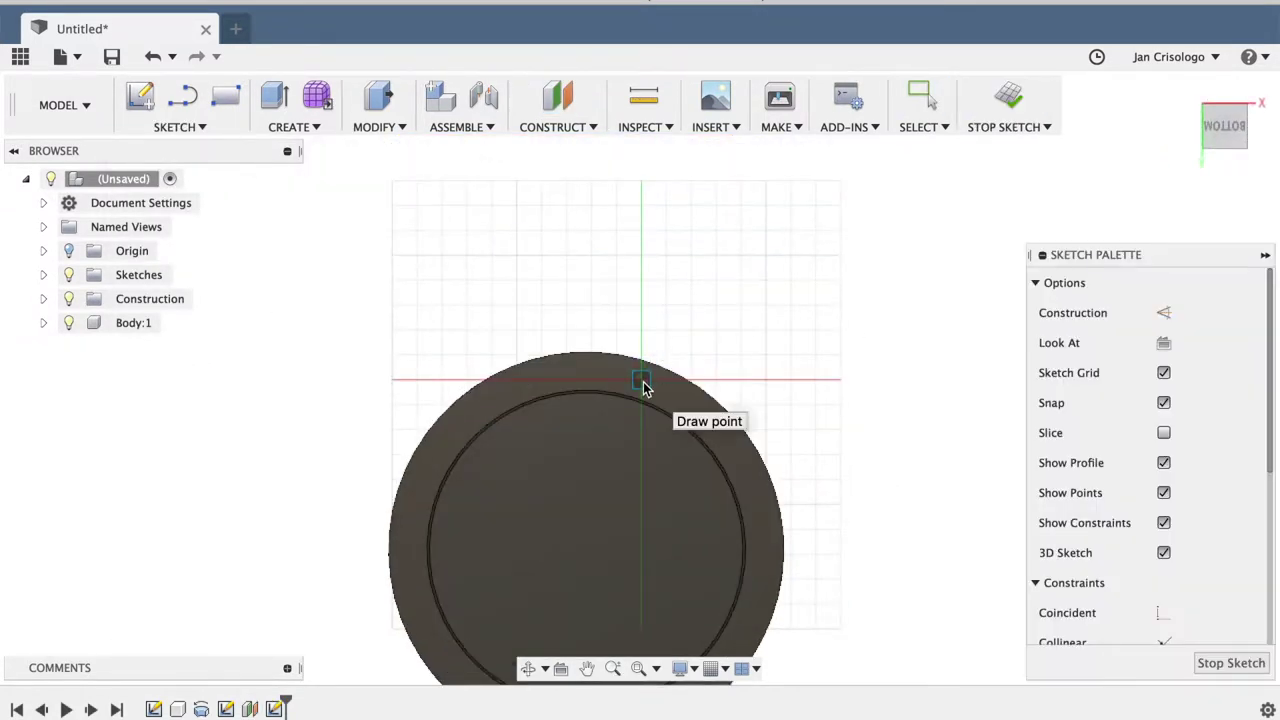
pyautogui.click(1010, 127)
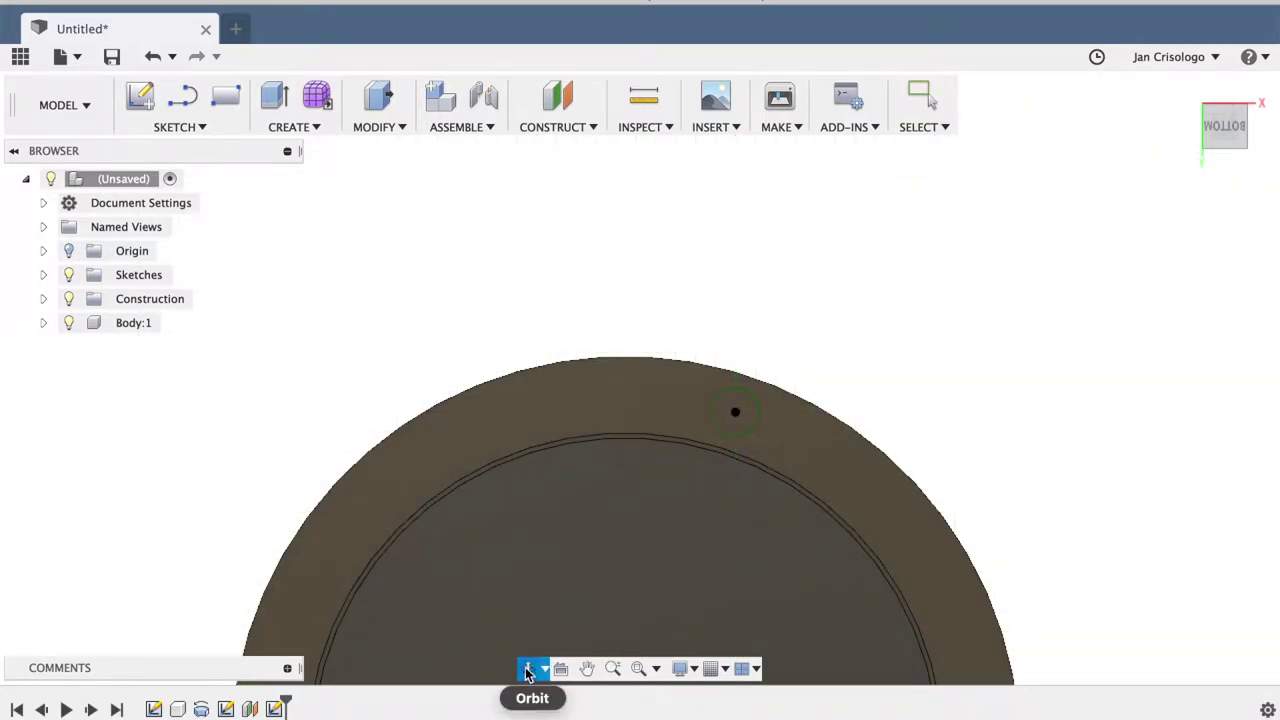
# Step: Loft the small circle to the point with Point Tangent, forming a domed rivet
pyautogui.click(527, 670)
pyautogui.moveTo(677, 534); pyautogui.dragTo(700, 420)
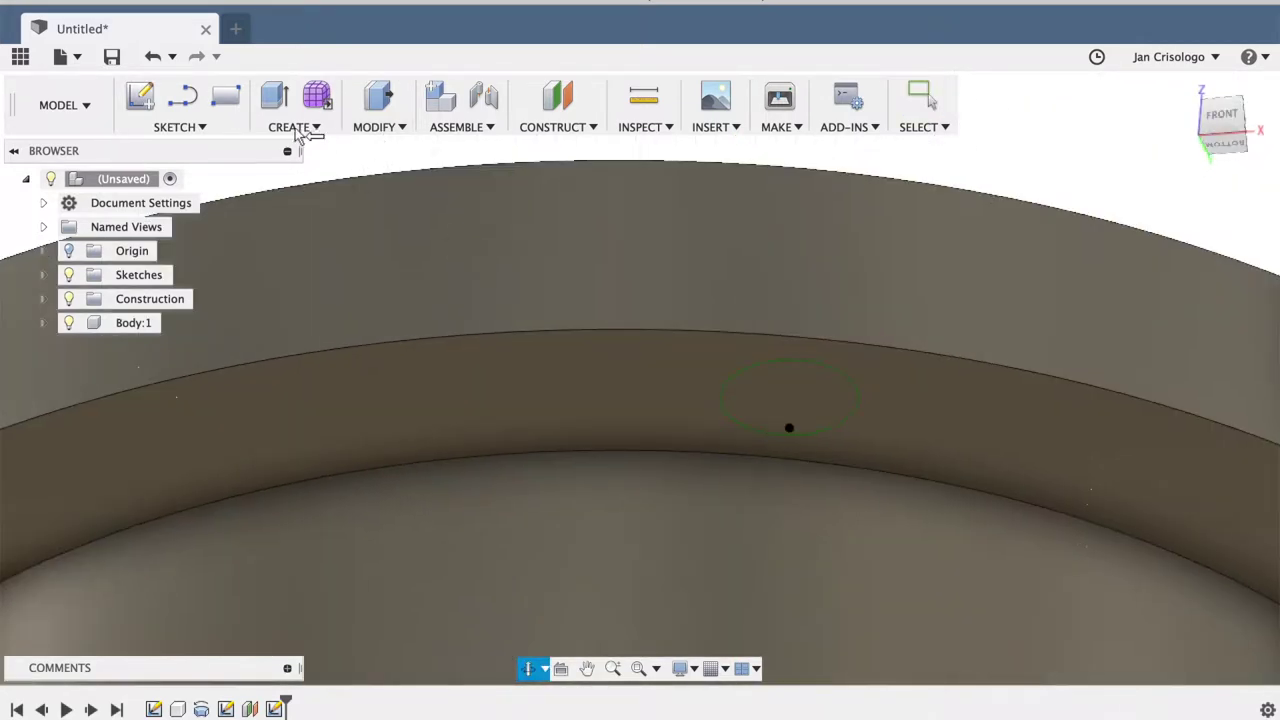
pyautogui.click(295, 127)
pyautogui.click(310, 234)
pyautogui.click(786, 405)
pyautogui.click(789, 428)
pyautogui.click(527, 668)
pyautogui.moveTo(560, 620)
pyautogui.mouseDown()
pyautogui.moveTo(654, 531)
pyautogui.moveTo(1224, 398)
pyautogui.mouseUp()
pyautogui.press('Escape')
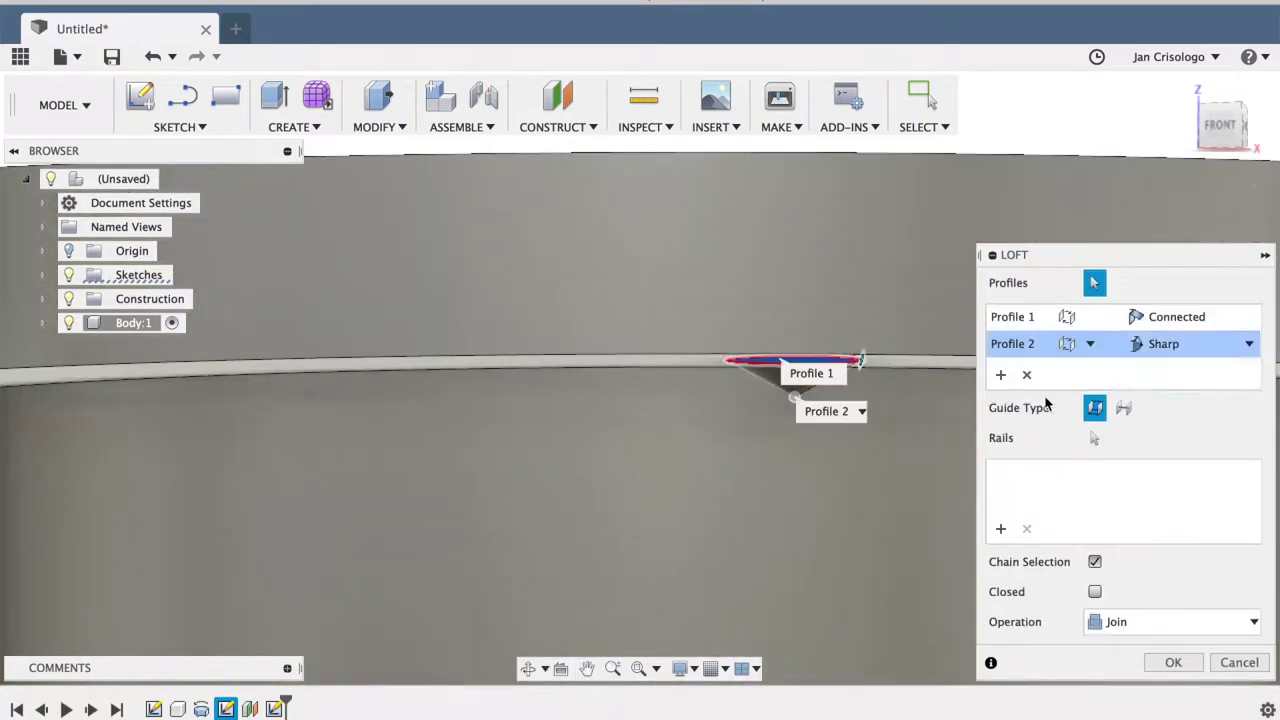
pyautogui.click(1187, 391)
pyautogui.click(1173, 662)
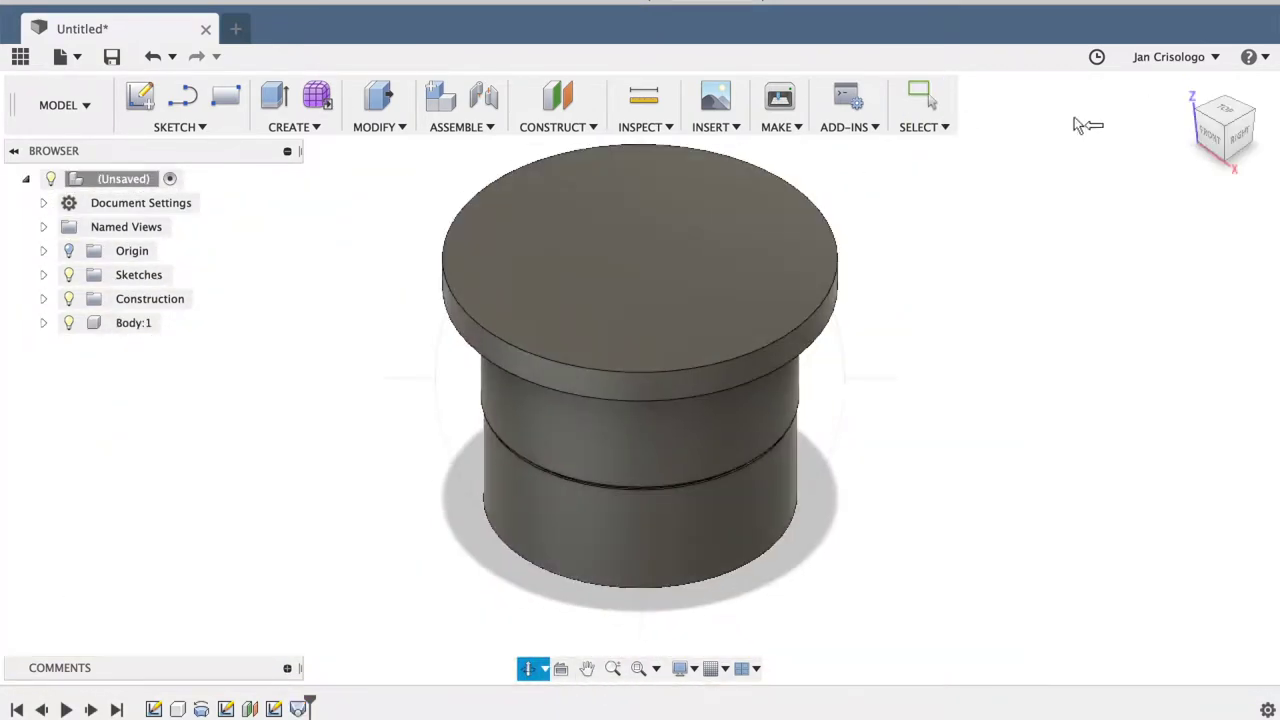
pyautogui.click(1225, 140)
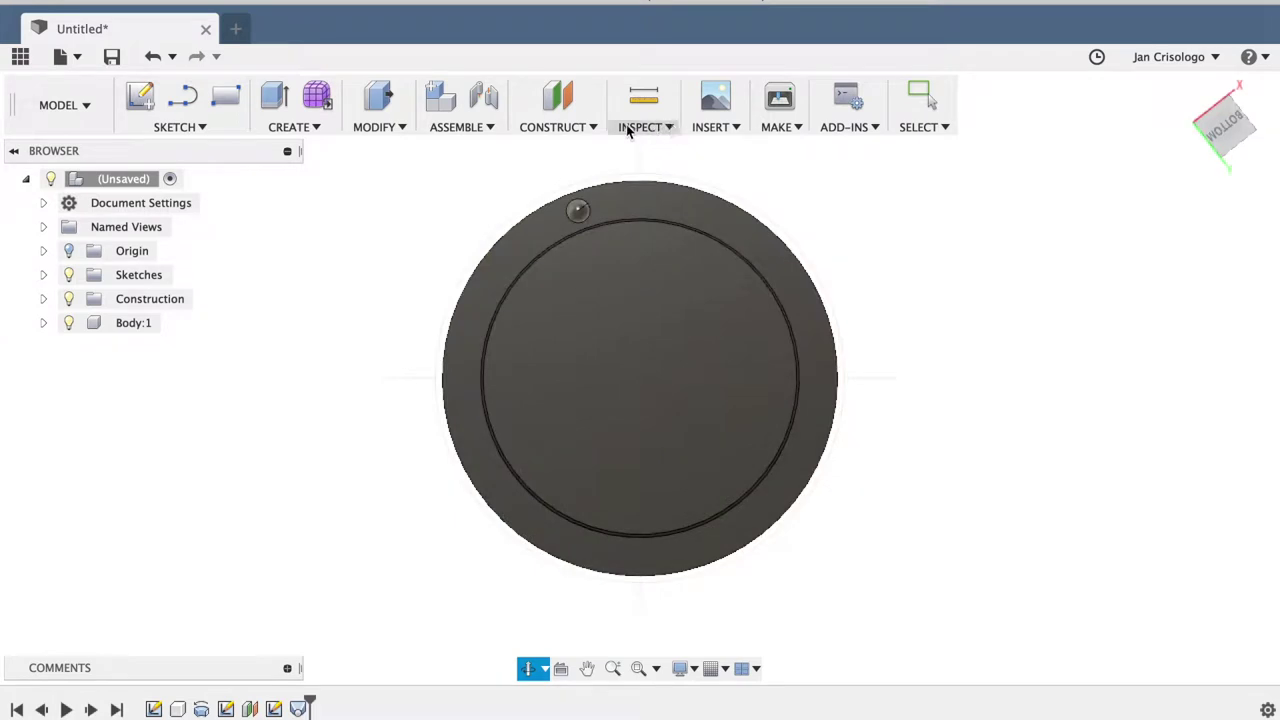
# Step: Sketch a circle centred at the bottom-face origin, then try and cancel a circular pattern
pyautogui.press('c')
pyautogui.click(643, 550)
pyautogui.click(641, 548)
pyautogui.click(697, 386)
pyautogui.click(1008, 100)
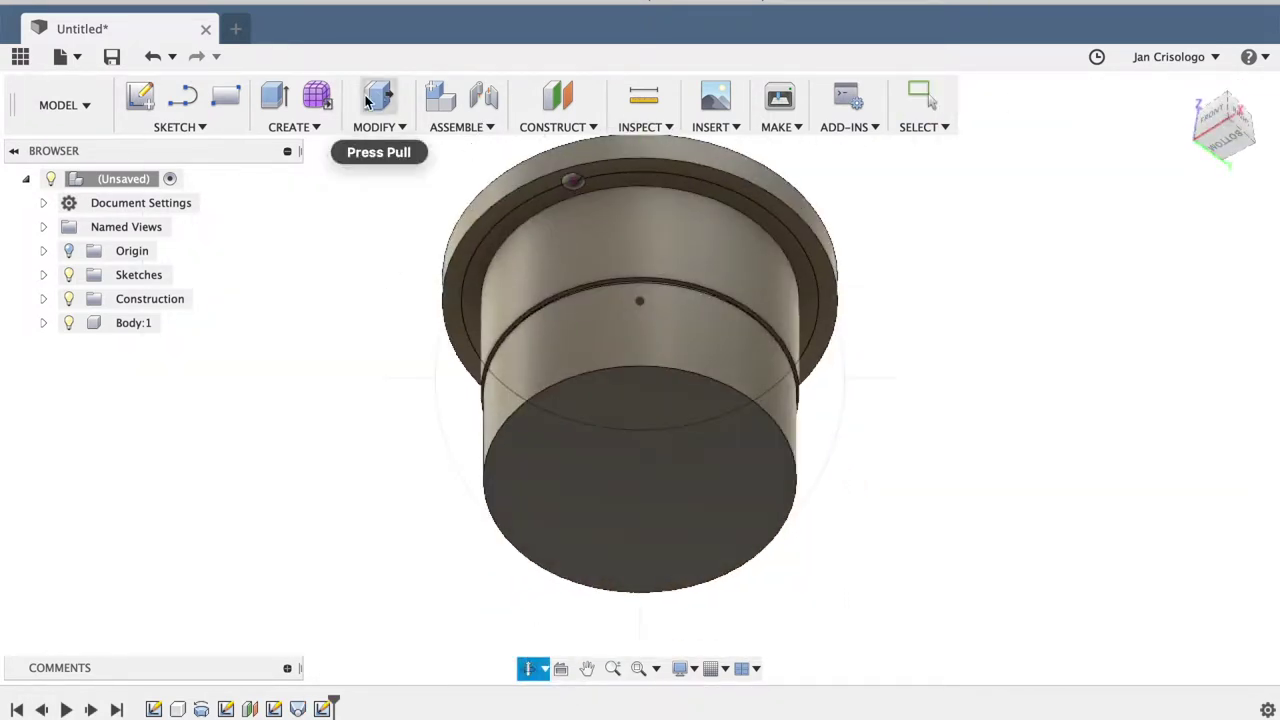
pyautogui.click(290, 127)
pyautogui.click(482, 487)
pyautogui.click(1203, 287)
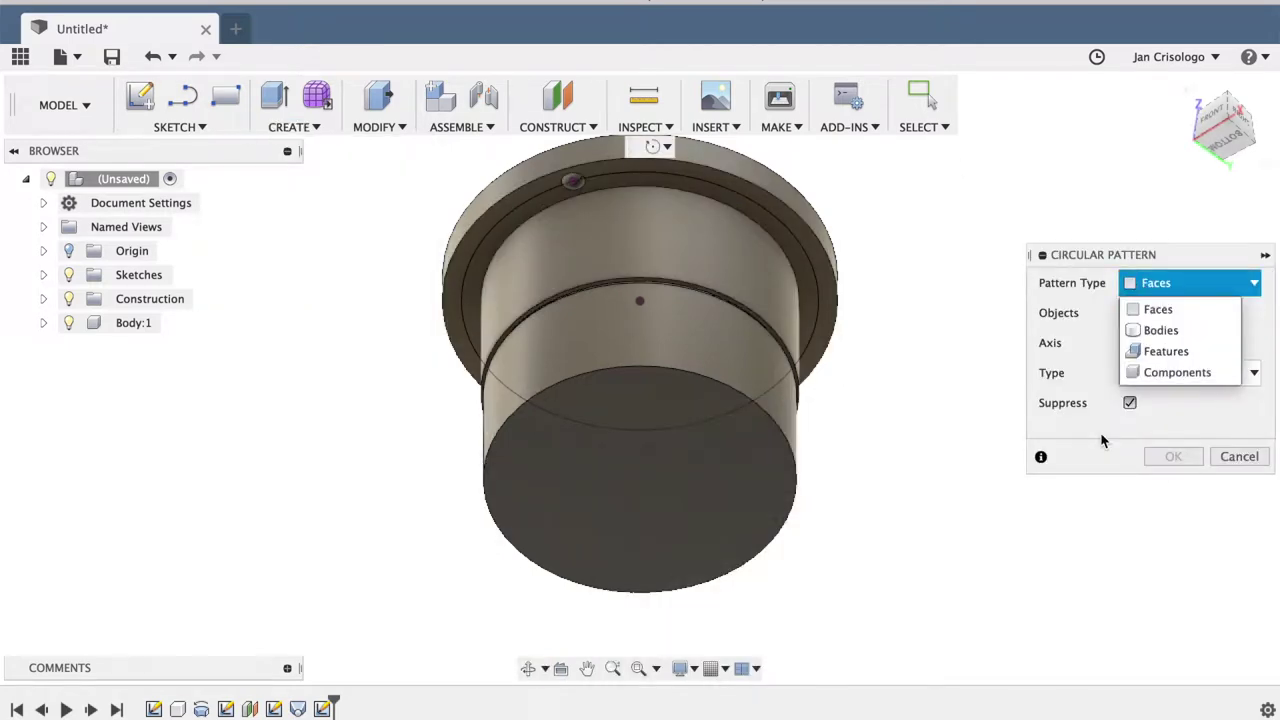
pyautogui.click(1238, 457)
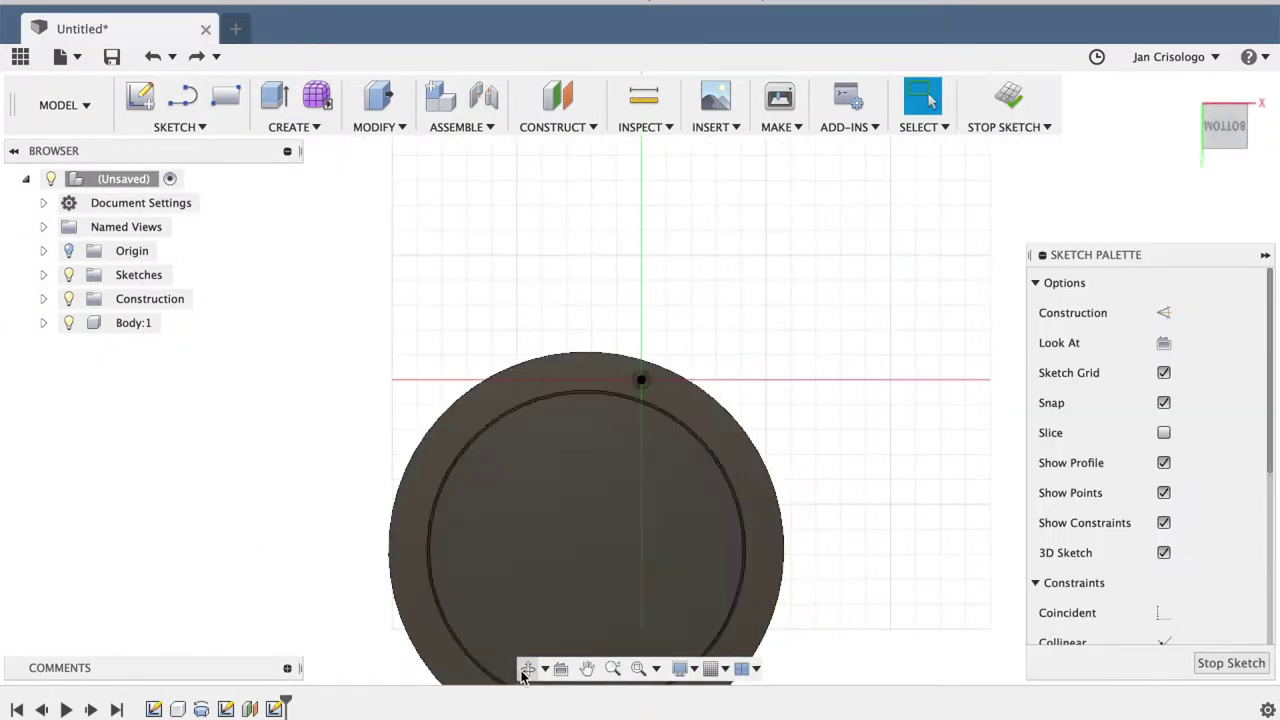
# Step: Loft the circle to the point tangent as a new component named 'Rivets'
pyautogui.click(290, 127)
pyautogui.click(285, 191)
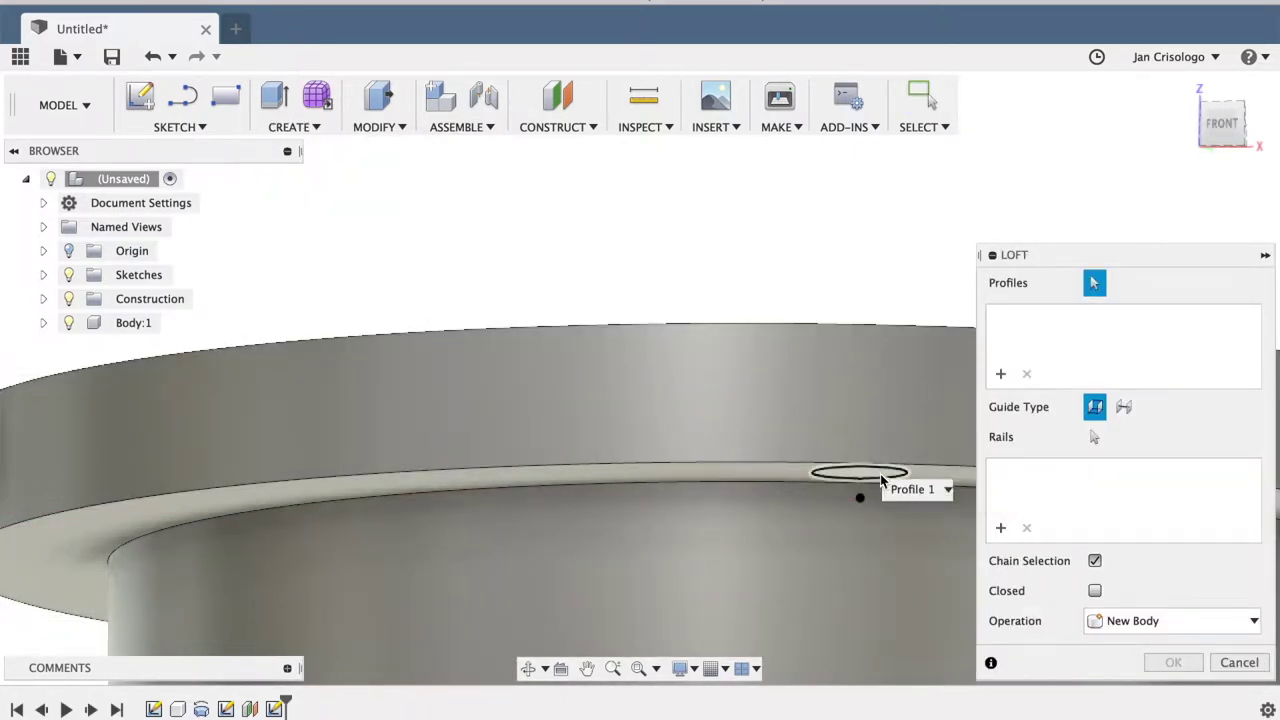
pyautogui.click(880, 473)
pyautogui.click(860, 497)
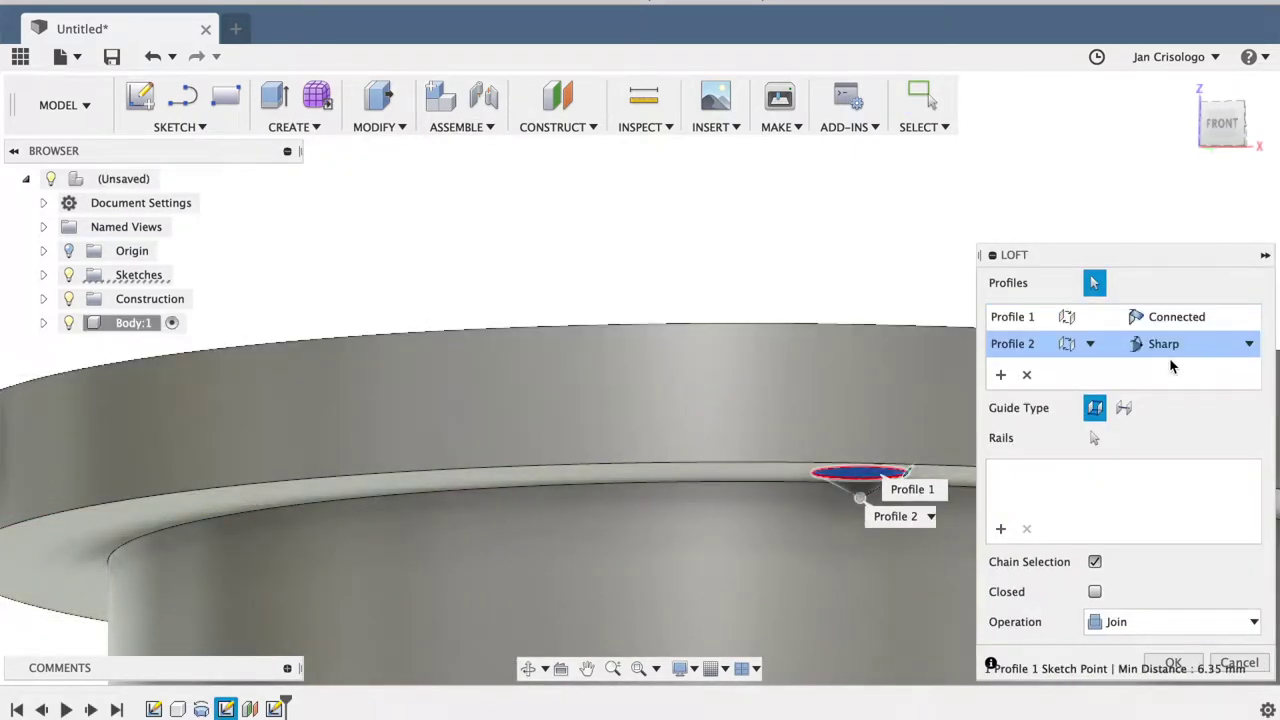
pyautogui.click(1249, 320)
pyautogui.click(1254, 621)
pyautogui.click(1130, 712)
pyautogui.click(1174, 662)
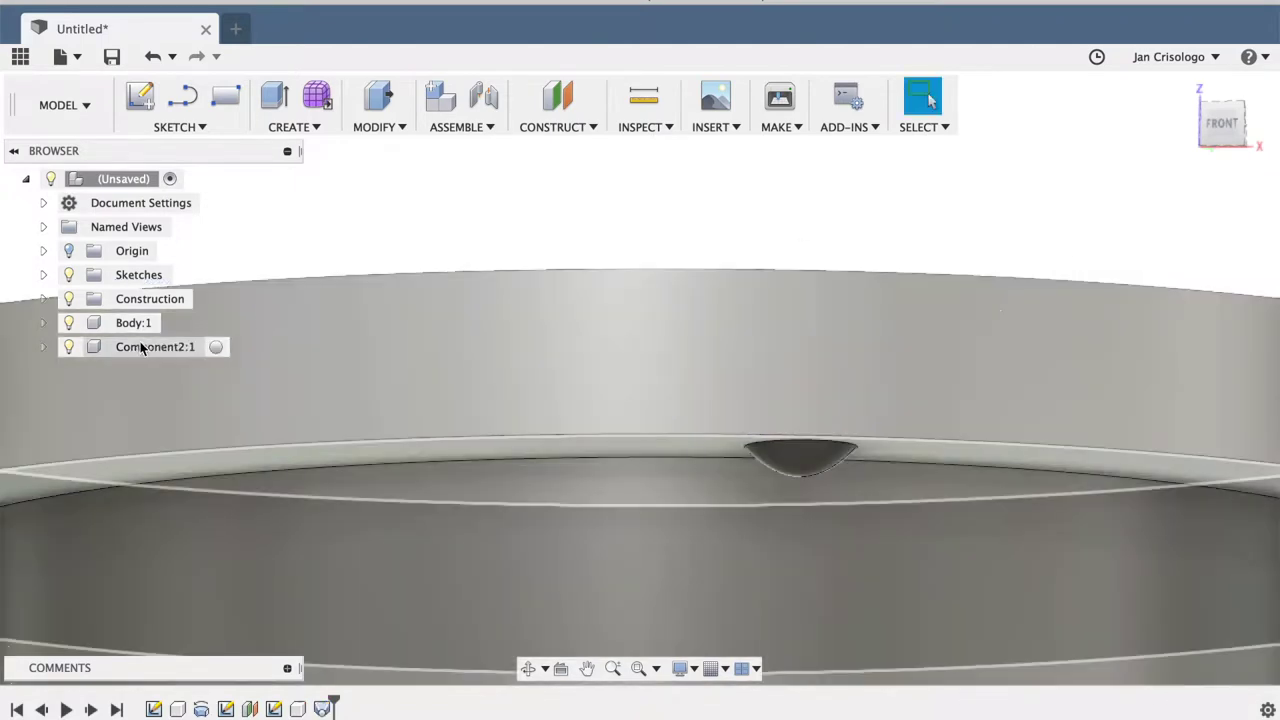
pyautogui.doubleClick(136, 346)
pyautogui.write('Rivets')
pyautogui.press('Return')
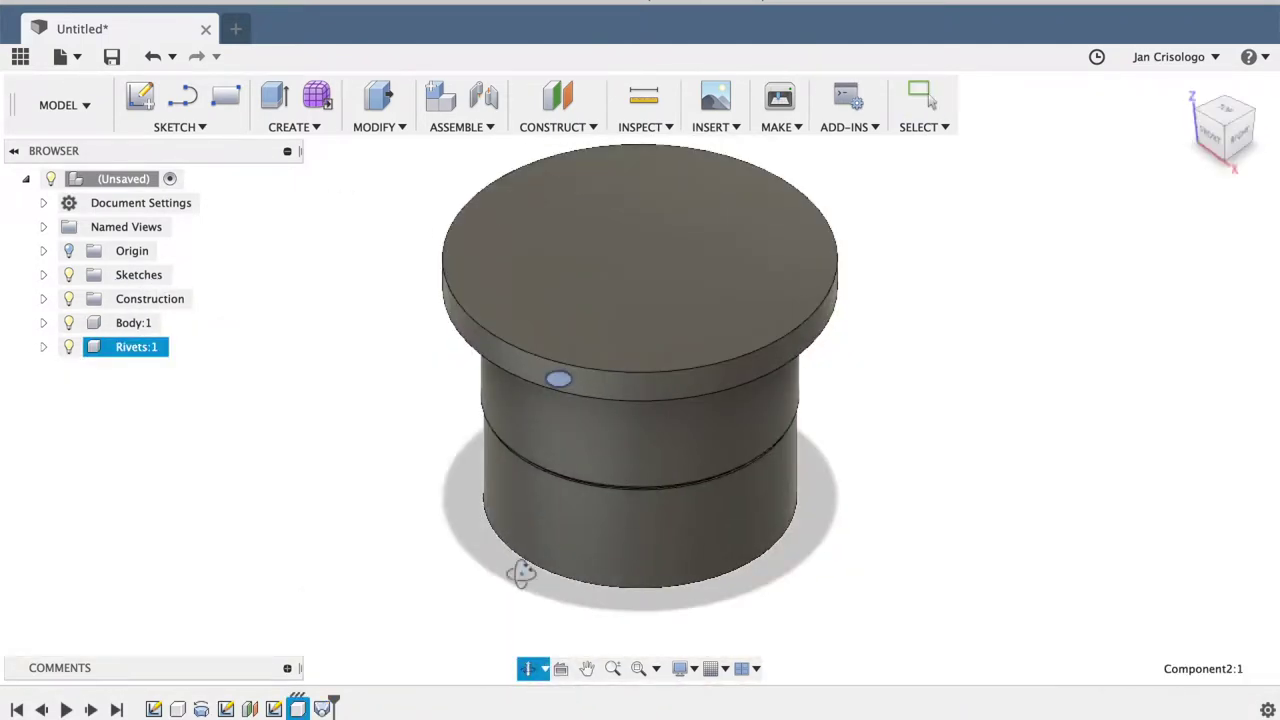
# Step: Begin a new circle on the bottom face centred at the origin
pyautogui.keyDown('shift'); pyautogui.moveTo(927, 92); pyautogui.dragTo(335, 128, button='middle'); pyautogui.keyUp('shift')
pyautogui.press('c')
pyautogui.click(700, 450)
pyautogui.click(699, 523)
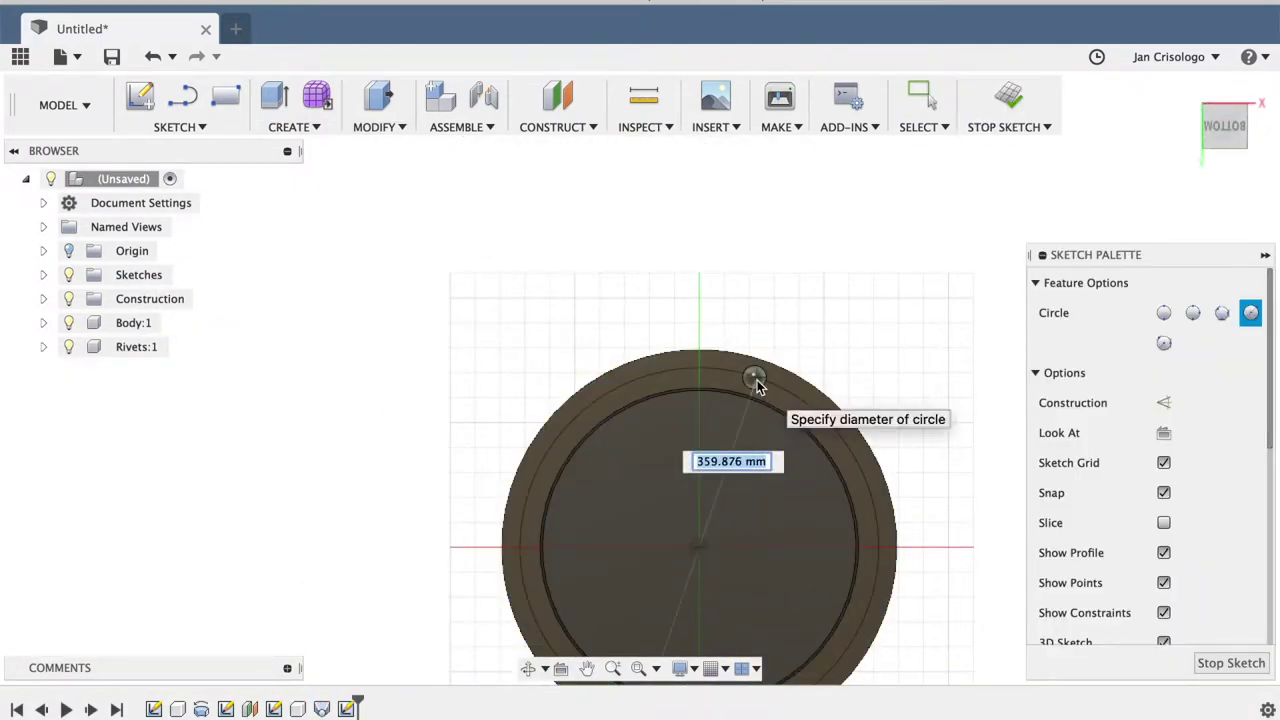
# Step: Size the circle through the rivet and pattern Rivets:1 as 10 components around it
pyautogui.click(757, 382)
pyautogui.click(984, 118)
pyautogui.click(294, 127)
pyautogui.click(474, 494)
pyautogui.click(1190, 283)
pyautogui.click(1177, 372)
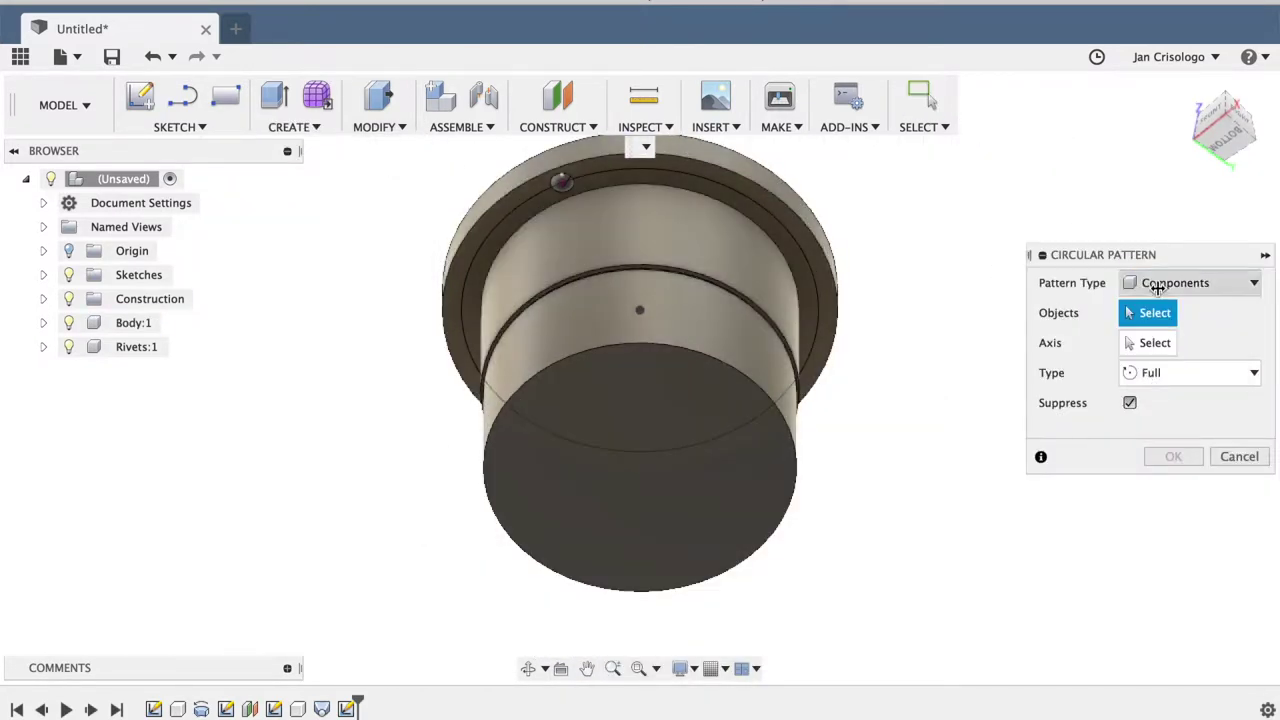
pyautogui.click(561, 181)
pyautogui.click(1155, 343)
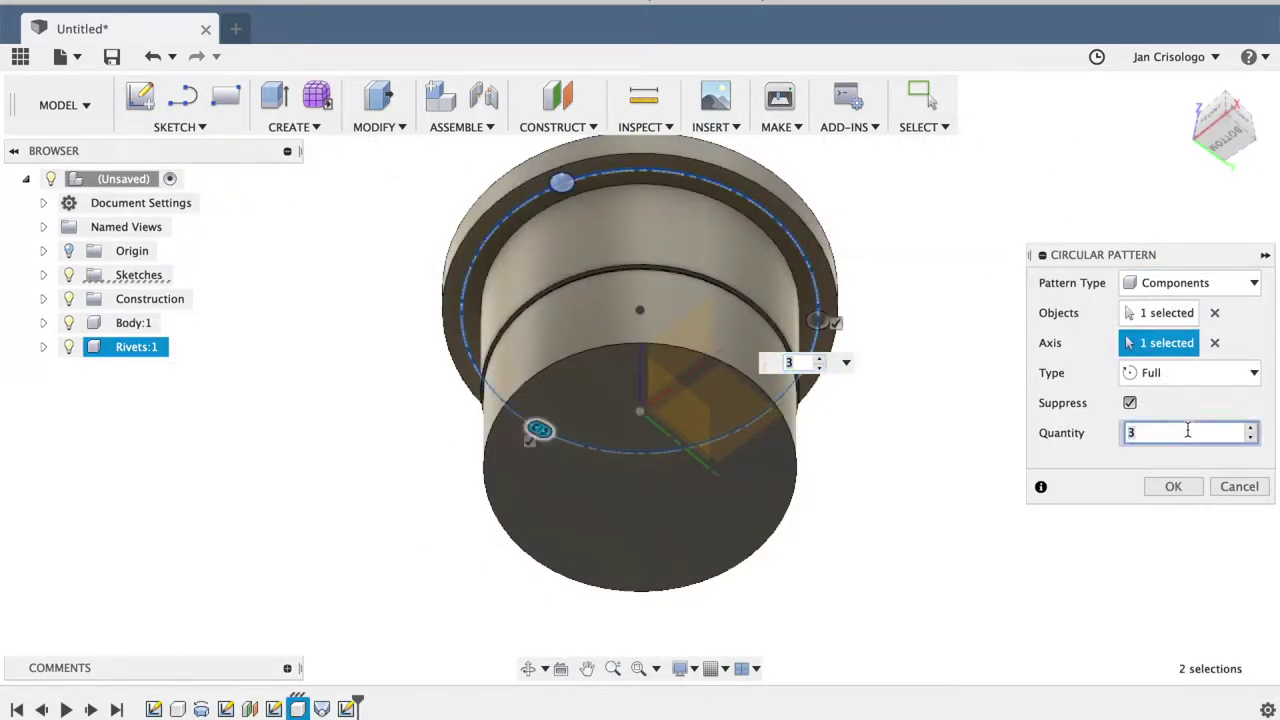
pyautogui.click(1173, 486)
# Step: Orbit around the flange to inspect the ten rivets
pyautogui.click(528, 668)
pyautogui.moveTo(532, 560); pyautogui.dragTo(532, 630)
pyautogui.click(710, 127)
pyautogui.click(745, 291)
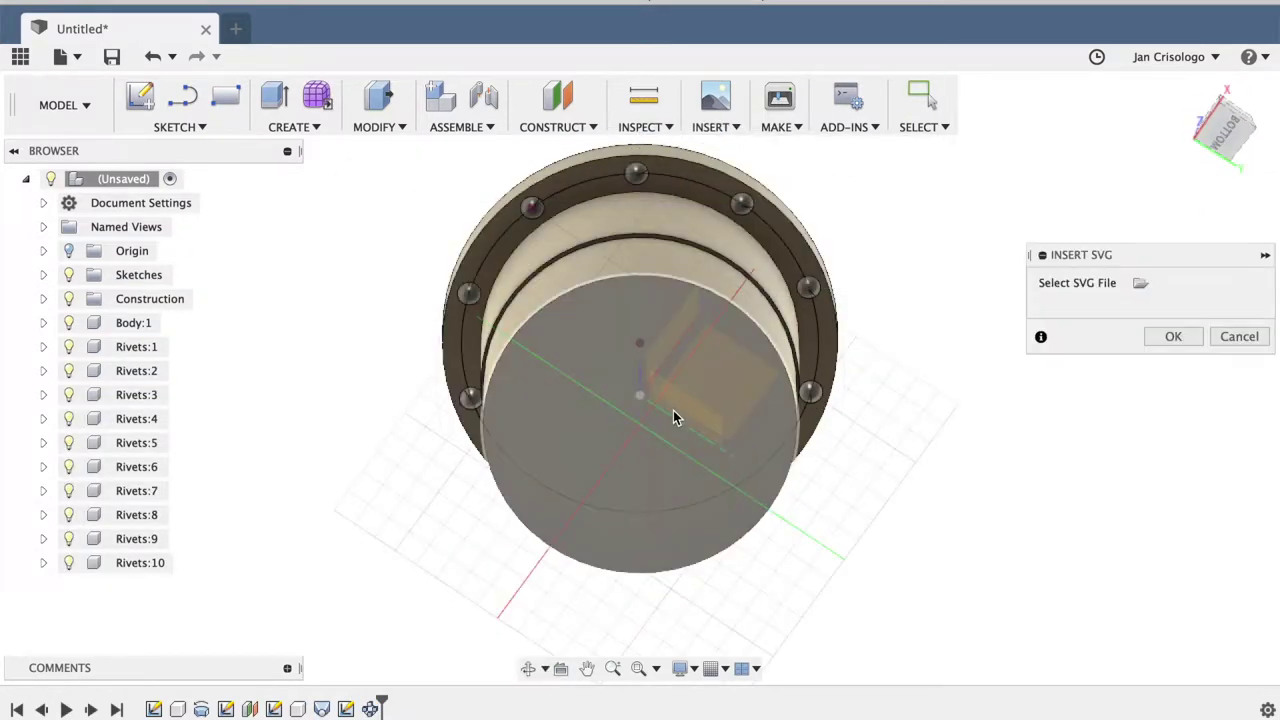
# Step: Import the SVG circle onto the cylinder's bottom face
pyautogui.click(674, 407)
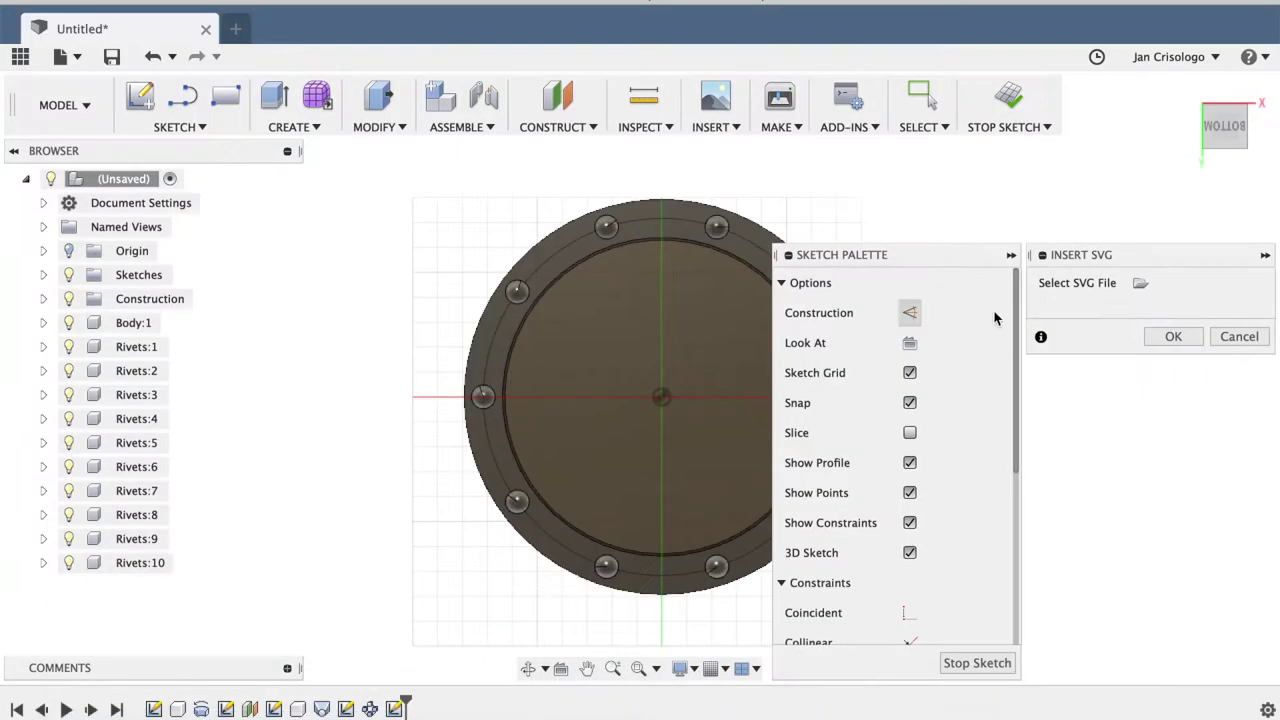
pyautogui.click(1140, 283)
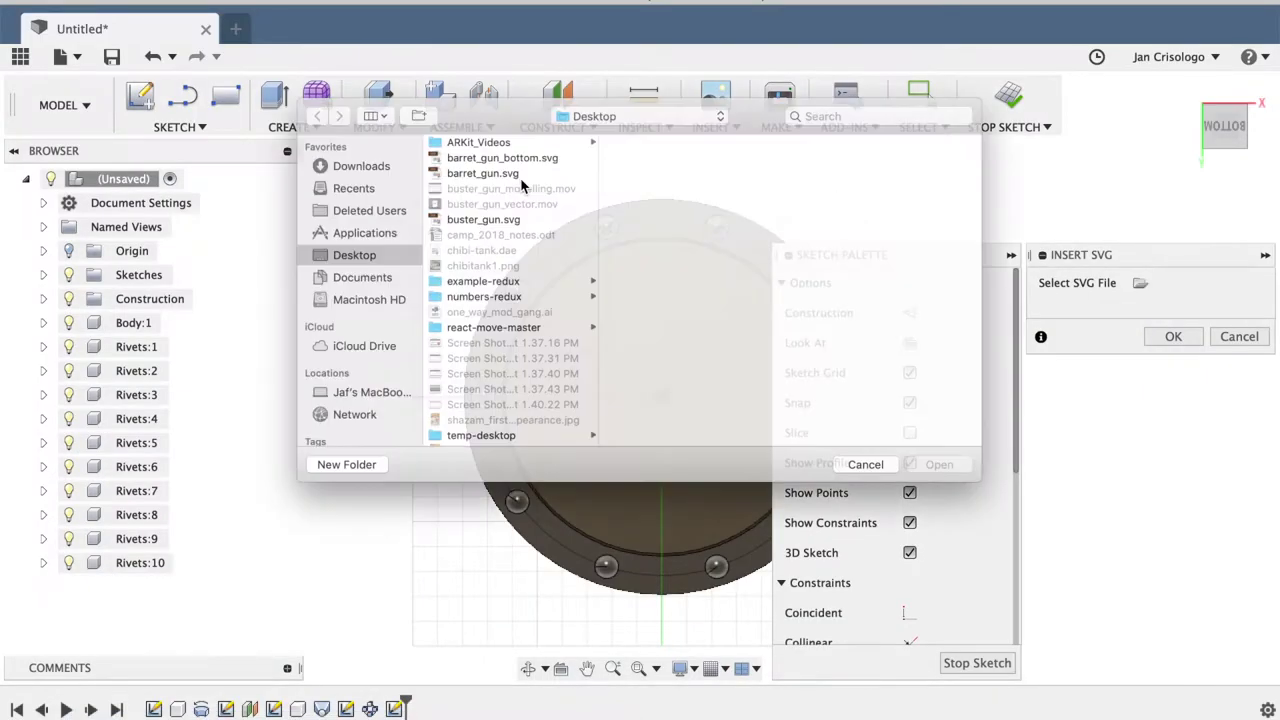
pyautogui.doubleClick(500, 133)
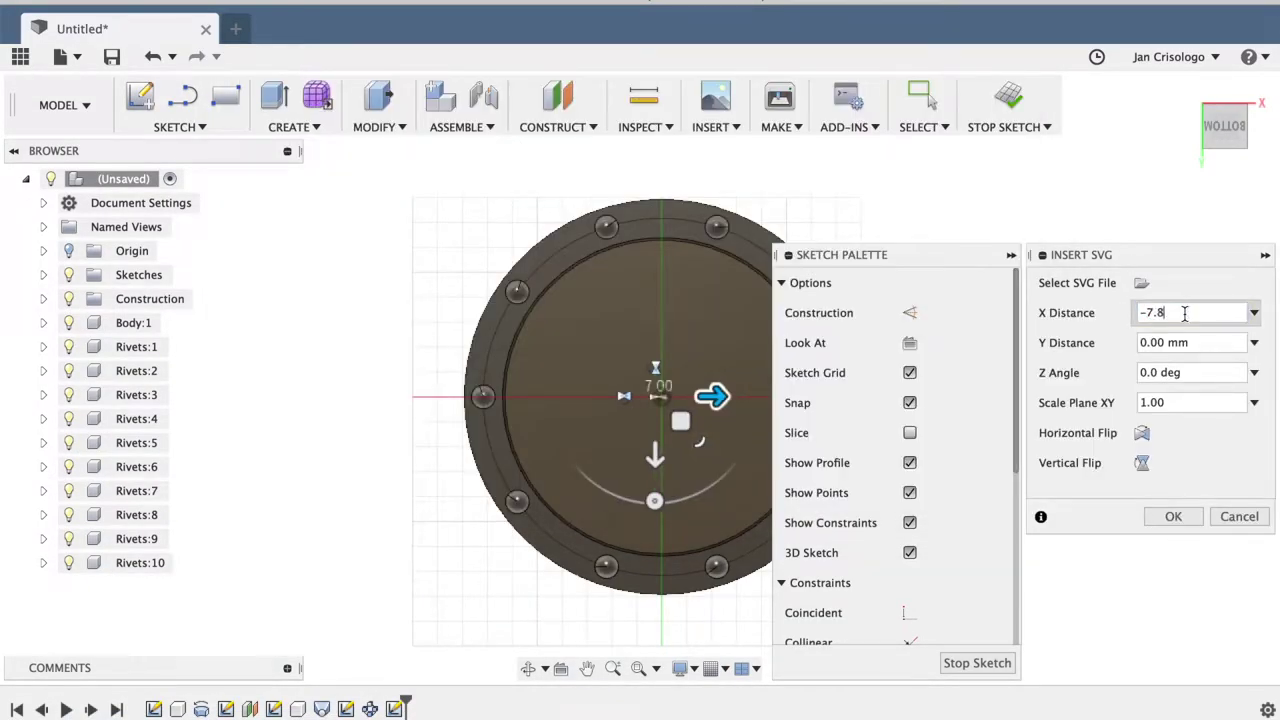
pyautogui.press('Return')
pyautogui.click(1006, 97)
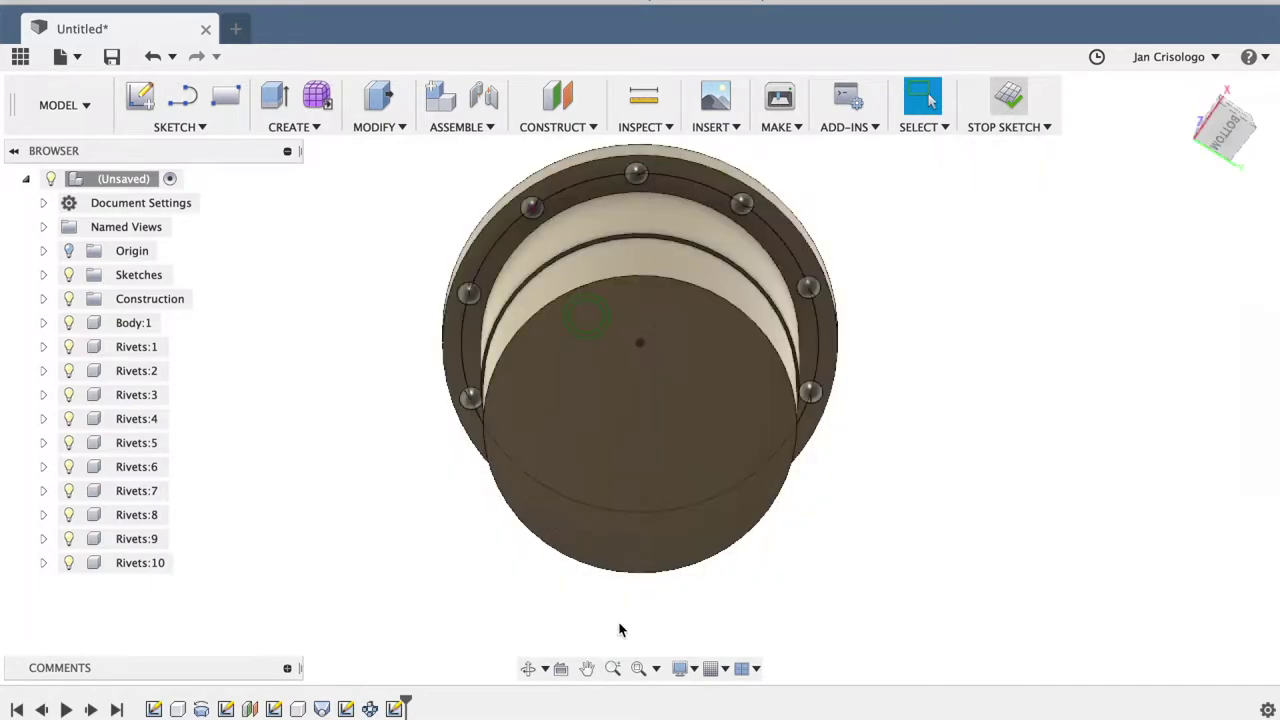
pyautogui.scroll(3, 706, 503)
# Step: Try and cancel an extrusion of the small circle, then draw a circle at the face centre
pyautogui.press('e')
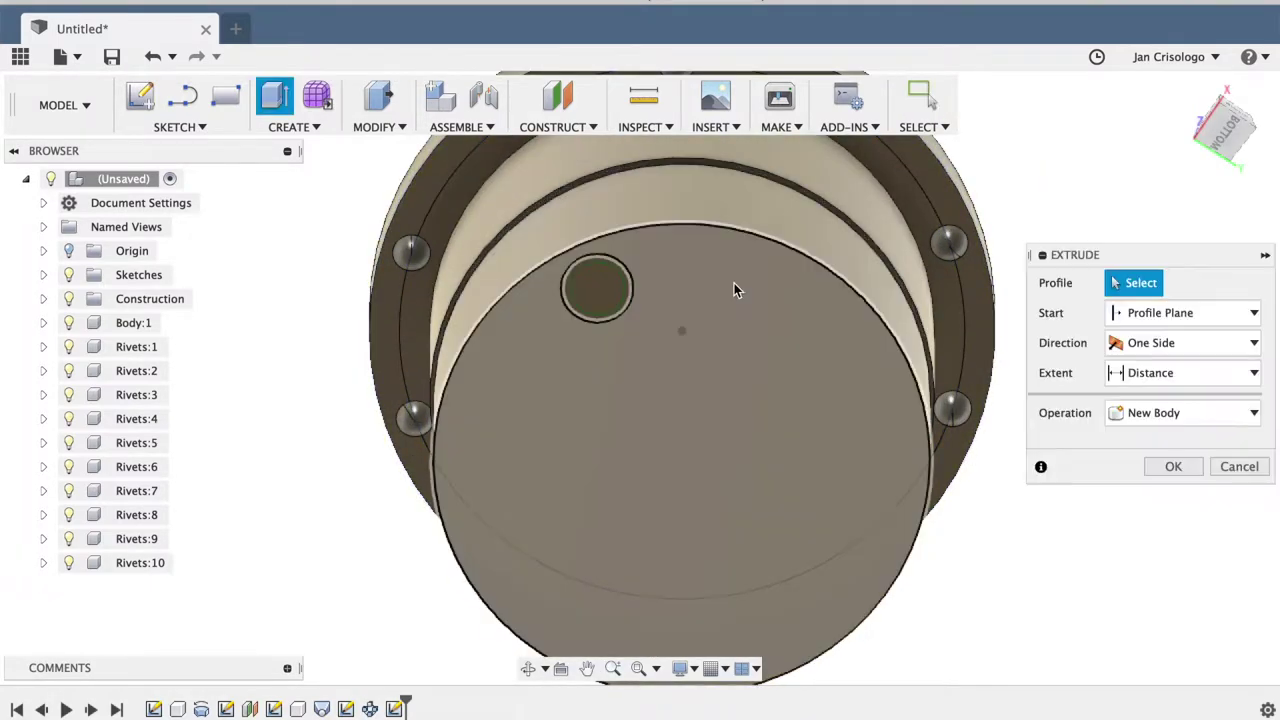
pyautogui.click(624, 296)
pyautogui.click(1218, 527)
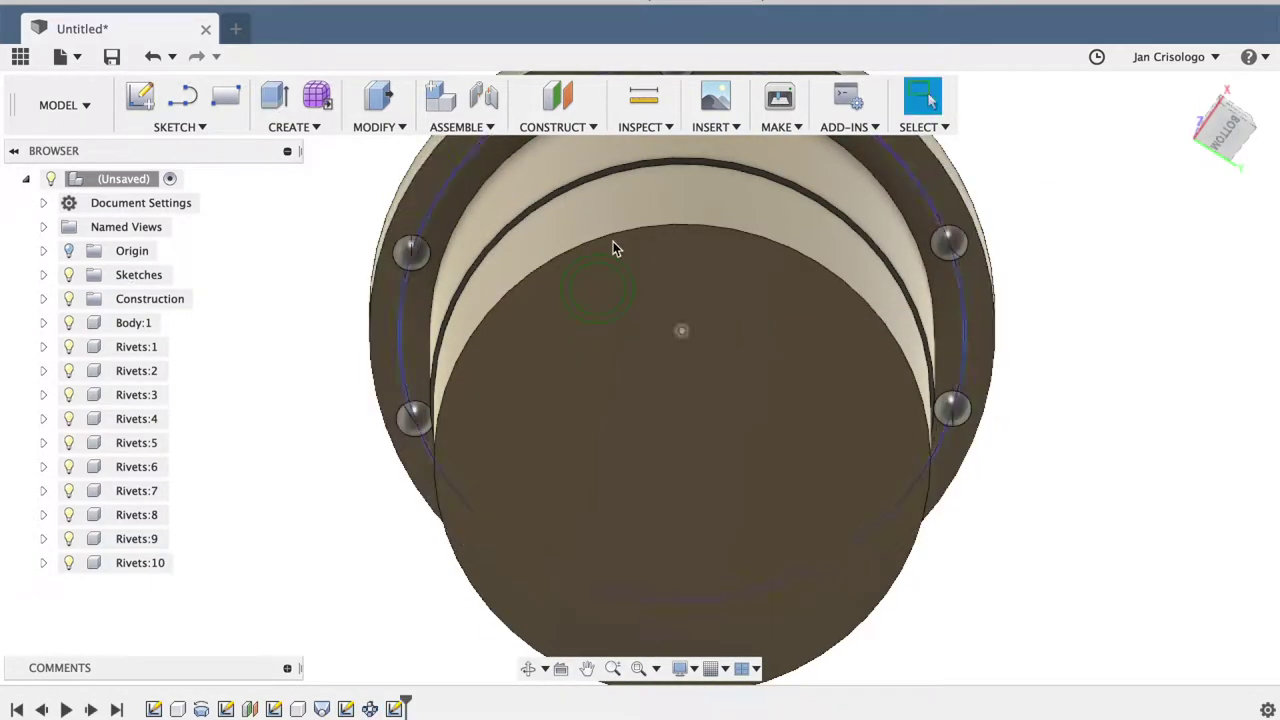
pyautogui.press('c')
pyautogui.click(711, 429)
pyautogui.click(638, 377)
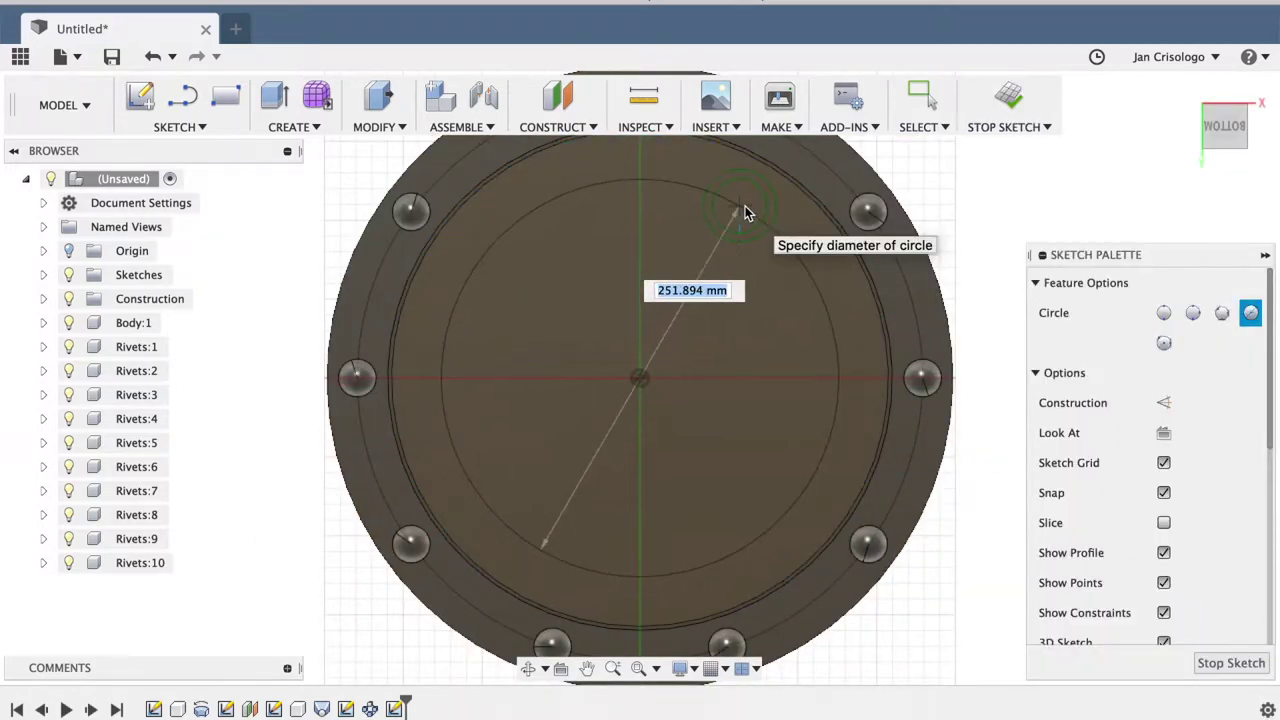
pyautogui.click(805, 195)
pyautogui.press('Escape')
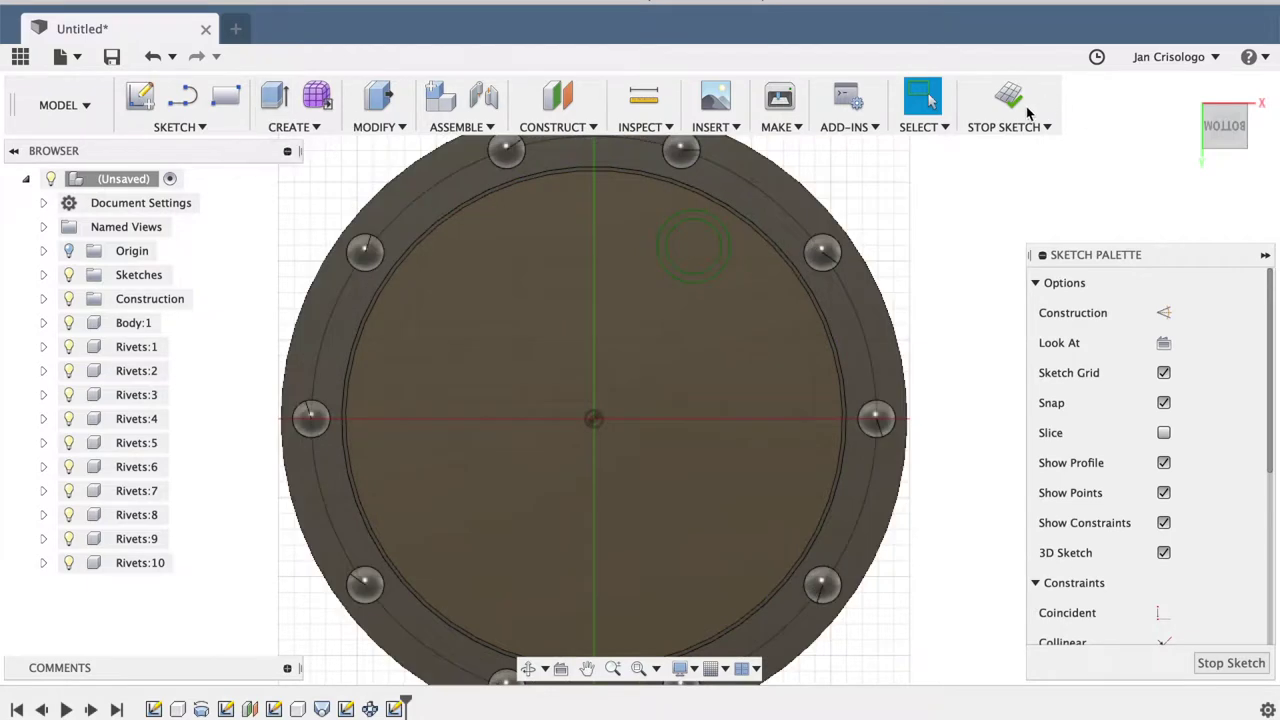
pyautogui.click(1028, 112)
# Step: Start a new sketch on the small circular bottom face
pyautogui.click(180, 127)
pyautogui.click(191, 377)
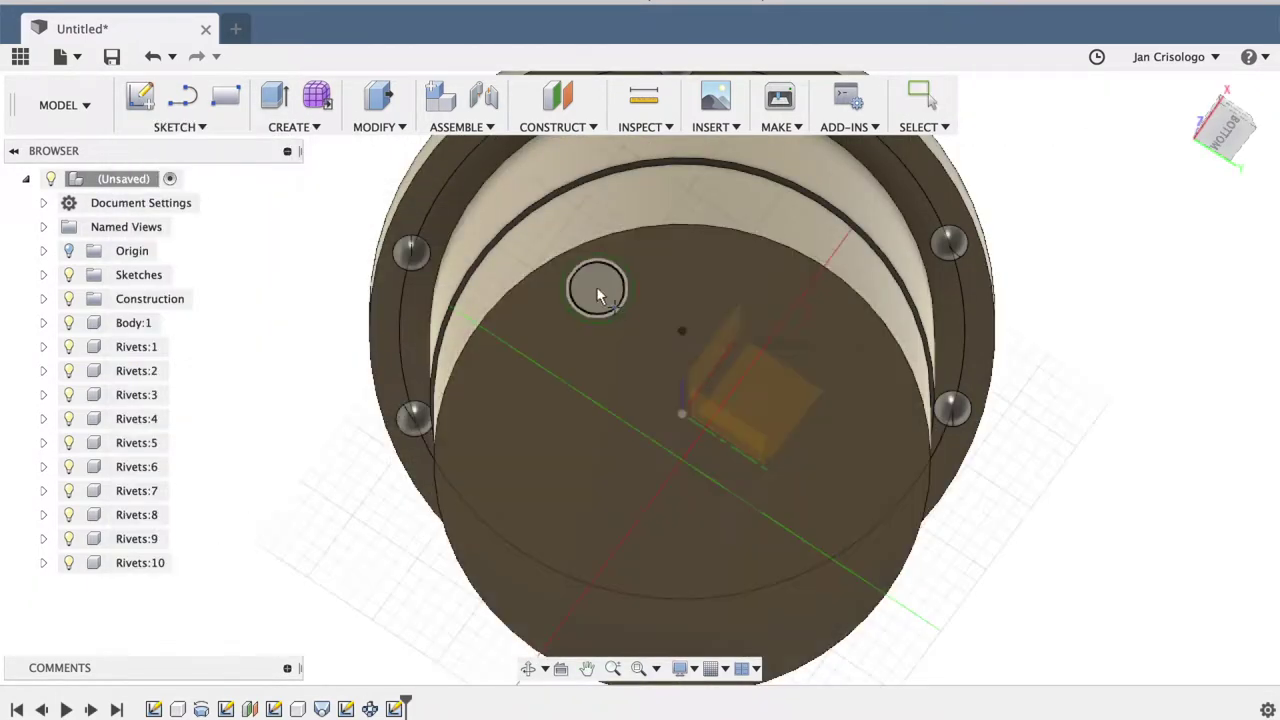
pyautogui.click(596, 290)
pyautogui.scroll(5, 739, 209)
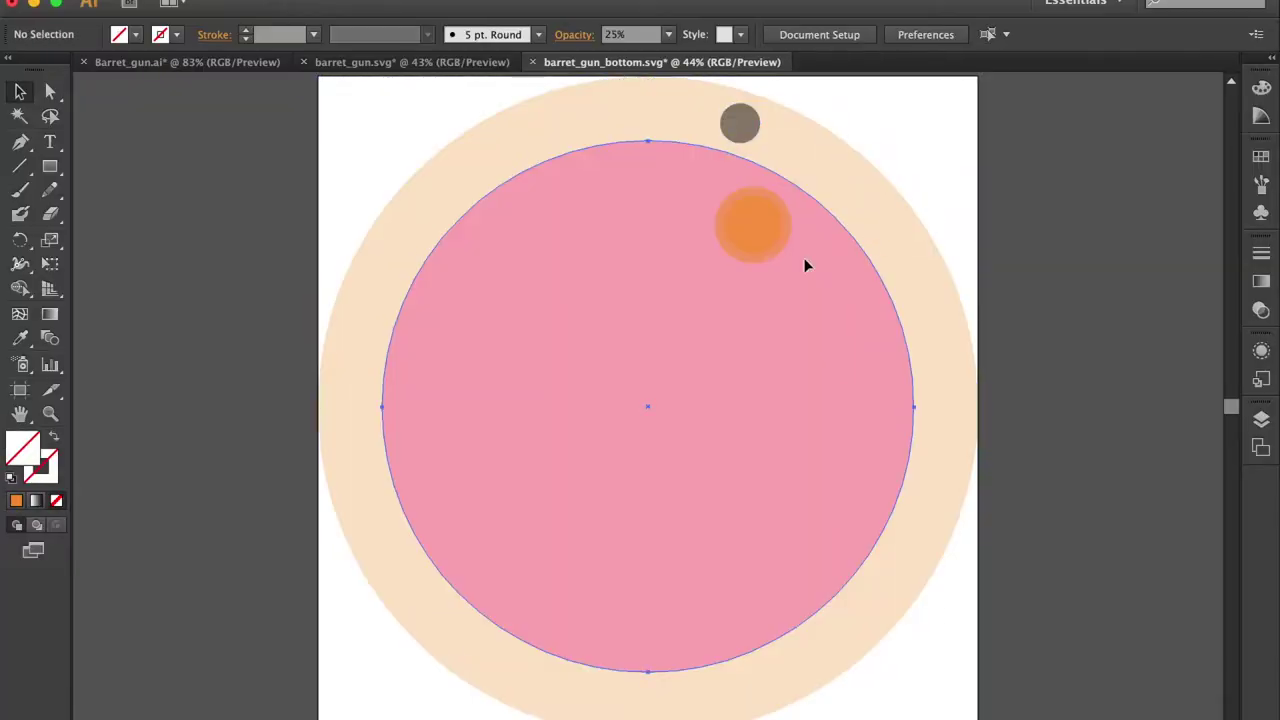
# Step: Shrink the large pink circle in barret_gun_bottom.svg to a smaller size
pyautogui.click(806, 265)
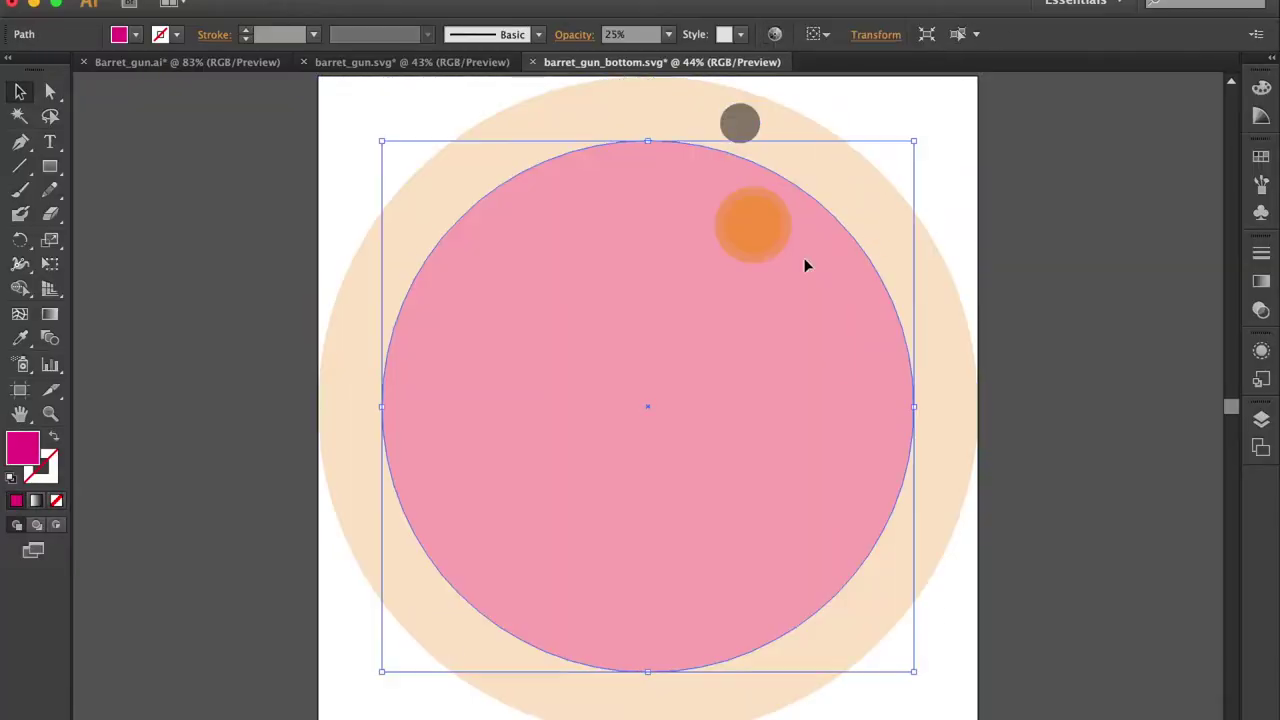
pyautogui.moveTo(914, 139)
pyautogui.mouseDown()
pyautogui.moveTo(836, 214)
pyautogui.moveTo(871, 194)
pyautogui.mouseUp()
pyautogui.click(847, 334)
pyautogui.click(942, 371)
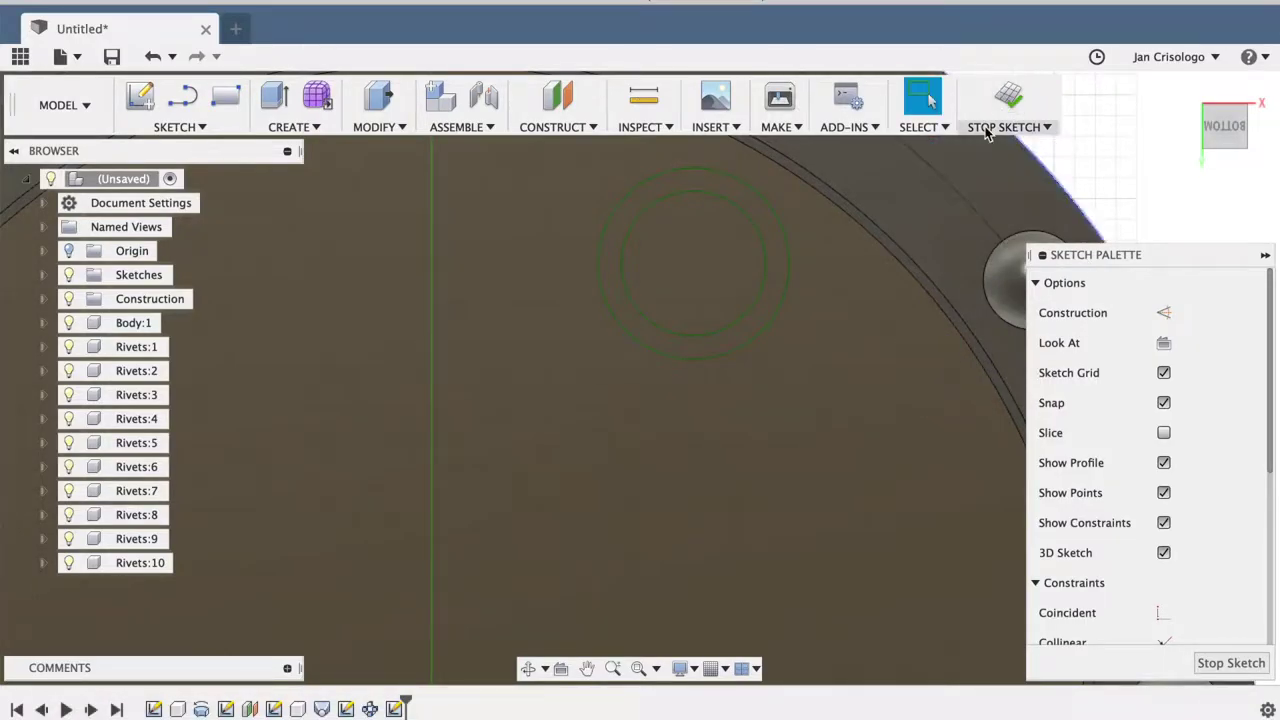
# Step: Import barret_gun_bottom.svg onto the cylinder's bottom face
pyautogui.click(1012, 100)
pyautogui.click(716, 127)
pyautogui.click(729, 209)
pyautogui.click(674, 449)
pyautogui.click(1140, 283)
pyautogui.doubleClick(473, 137)
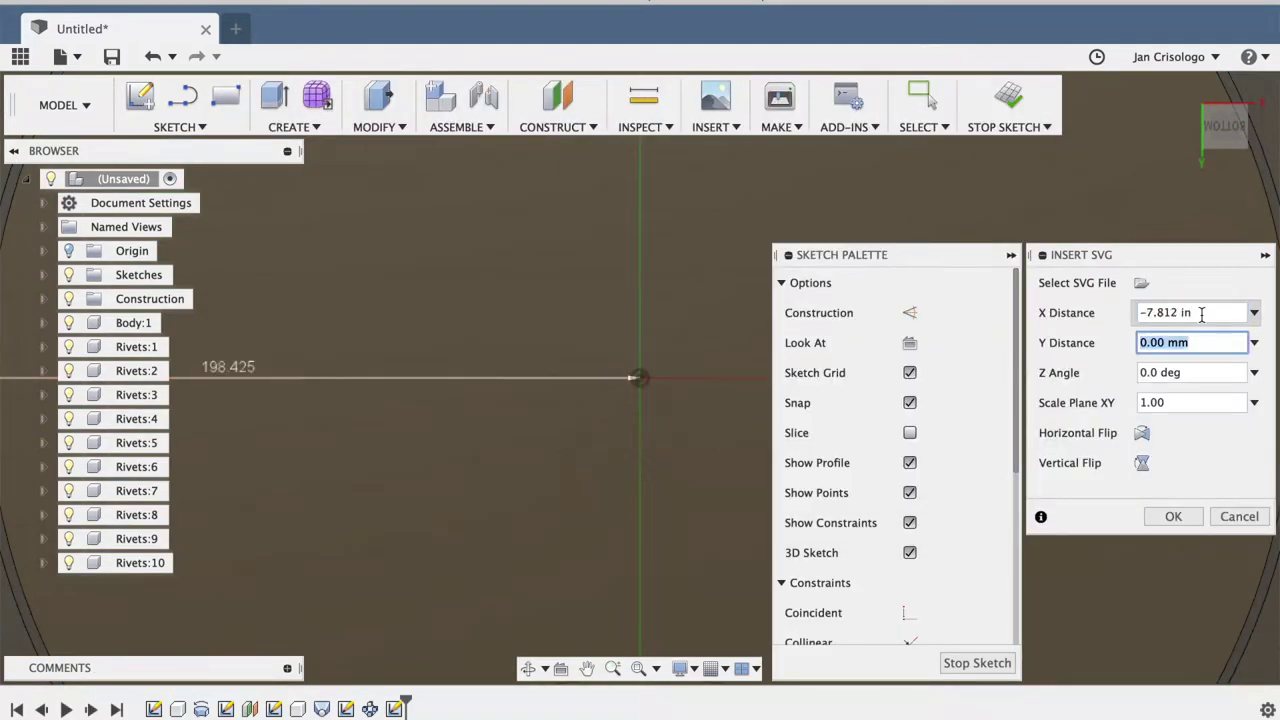
pyautogui.press('Return')
# Step: Extrude both ring profiles 4.313 in as a new component
pyautogui.press('e')
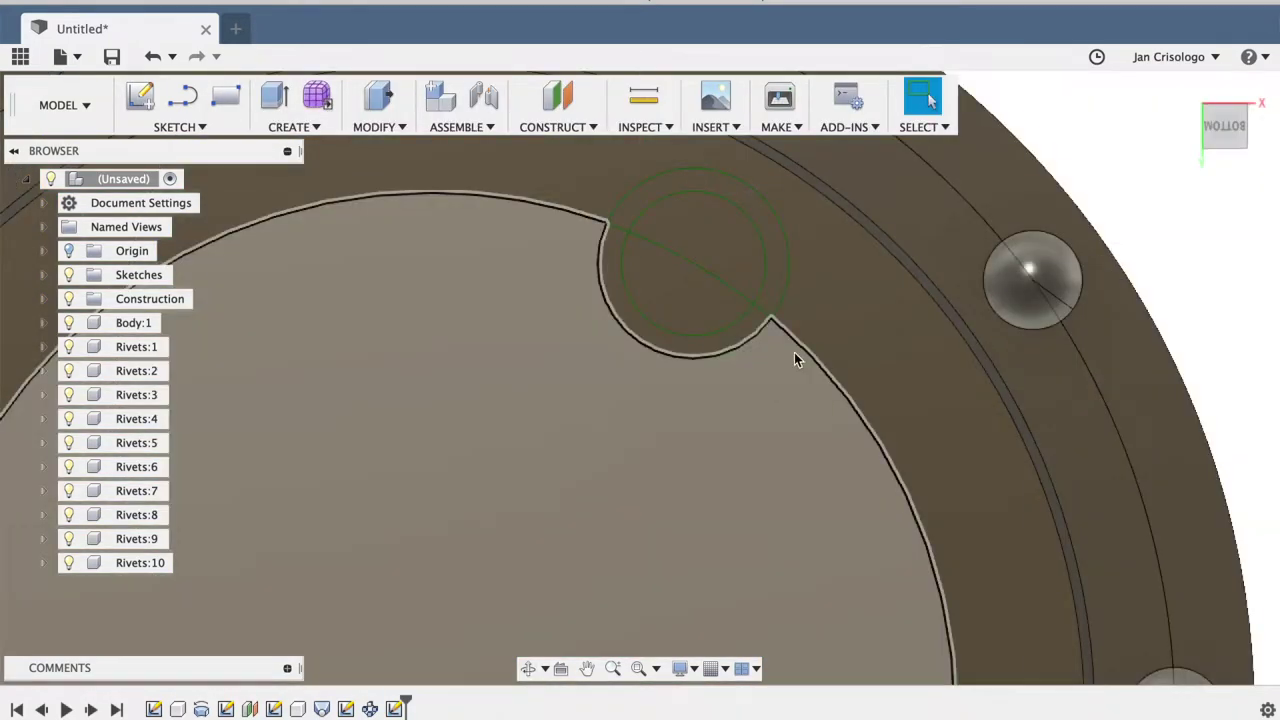
pyautogui.click(610, 323)
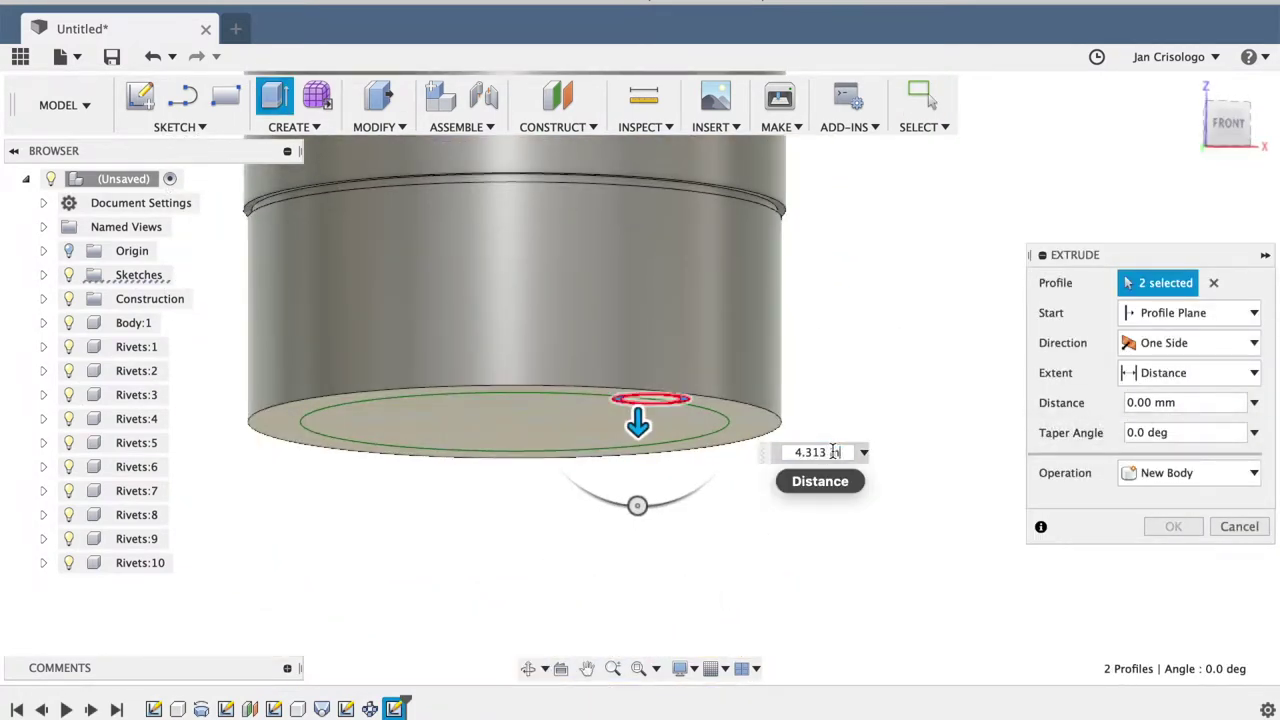
pyautogui.press('Return')
pyautogui.click(1190, 473)
pyautogui.click(1160, 584)
pyautogui.click(1170, 526)
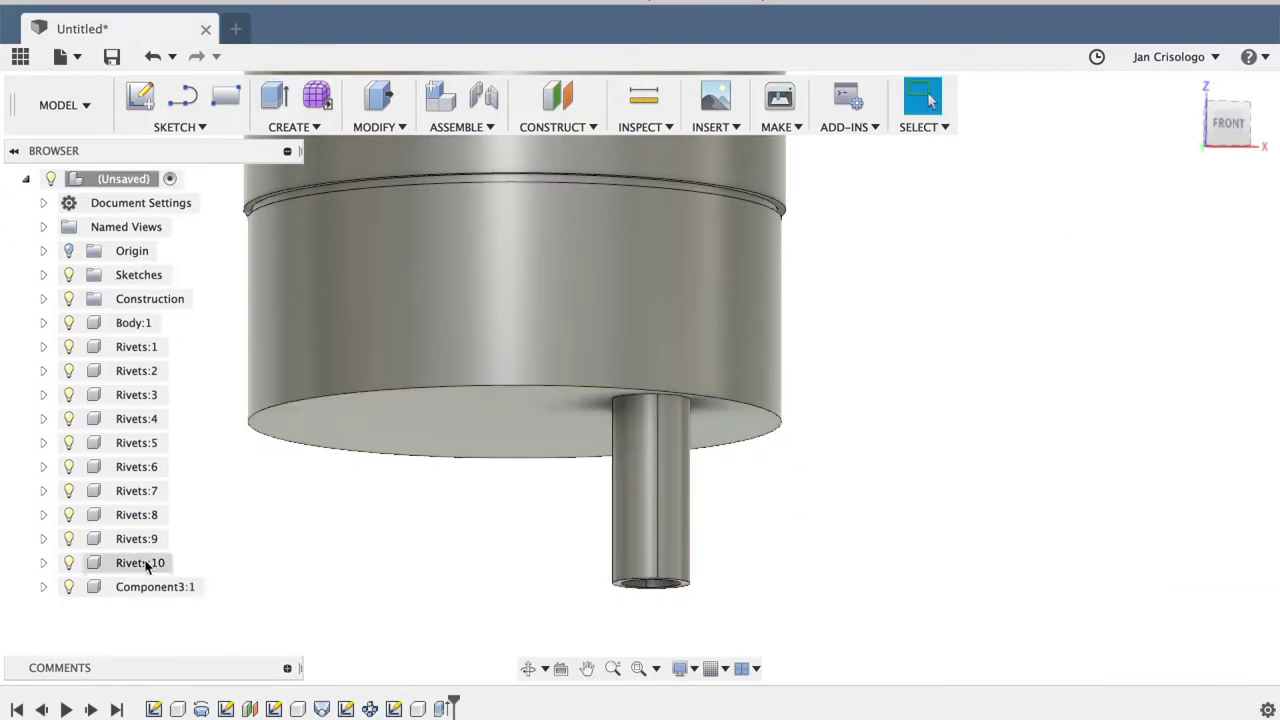
# Step: Rename the new component to 'Barrel' and orbit to view the part's underside
pyautogui.click(139, 588)
pyautogui.write('Barrel')
pyautogui.press('Return')
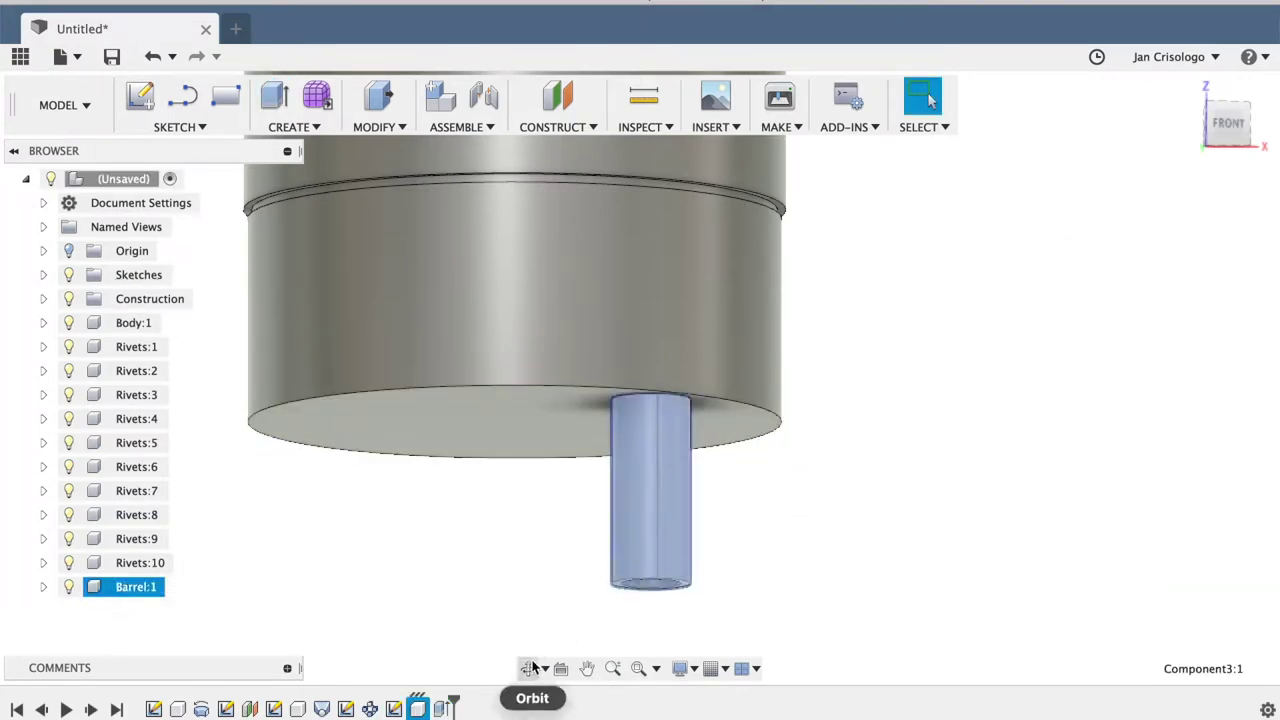
pyautogui.click(528, 668)
pyautogui.moveTo(700, 500); pyautogui.dragTo(1205, 95)
pyautogui.click(1188, 90)
pyautogui.moveTo(560, 380)
pyautogui.mouseDown()
pyautogui.moveTo(543, 480)
pyautogui.moveTo(560, 300)
pyautogui.mouseUp()
pyautogui.click(291, 127)
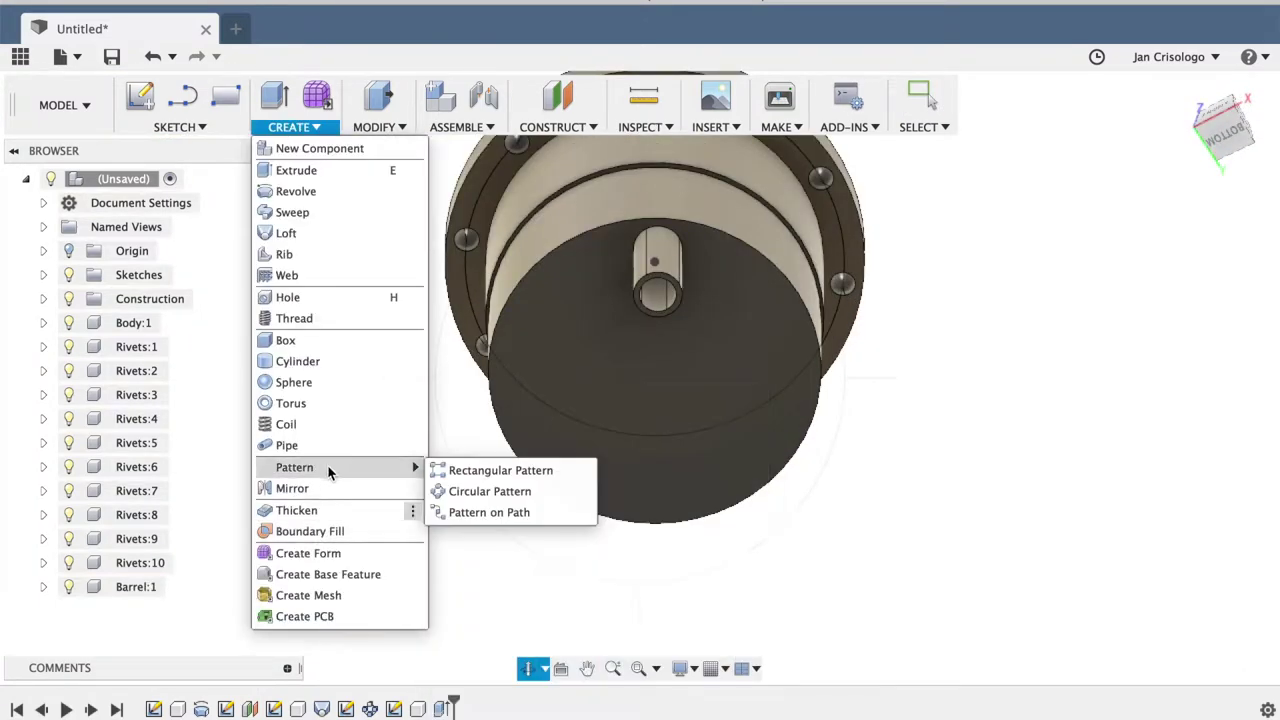
# Step: Circular-pattern Barrel:1 into 6 copies around the cylinder face as axis
pyautogui.click(482, 488)
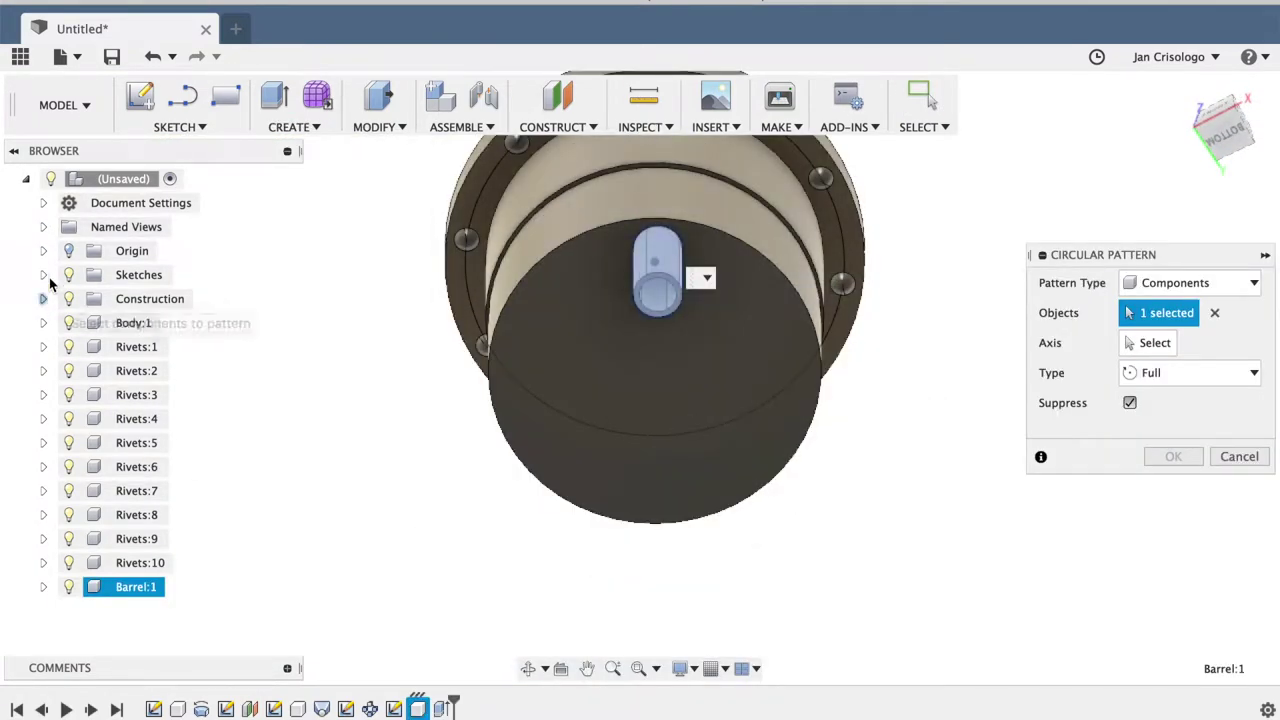
pyautogui.click(44, 275)
pyautogui.click(1150, 342)
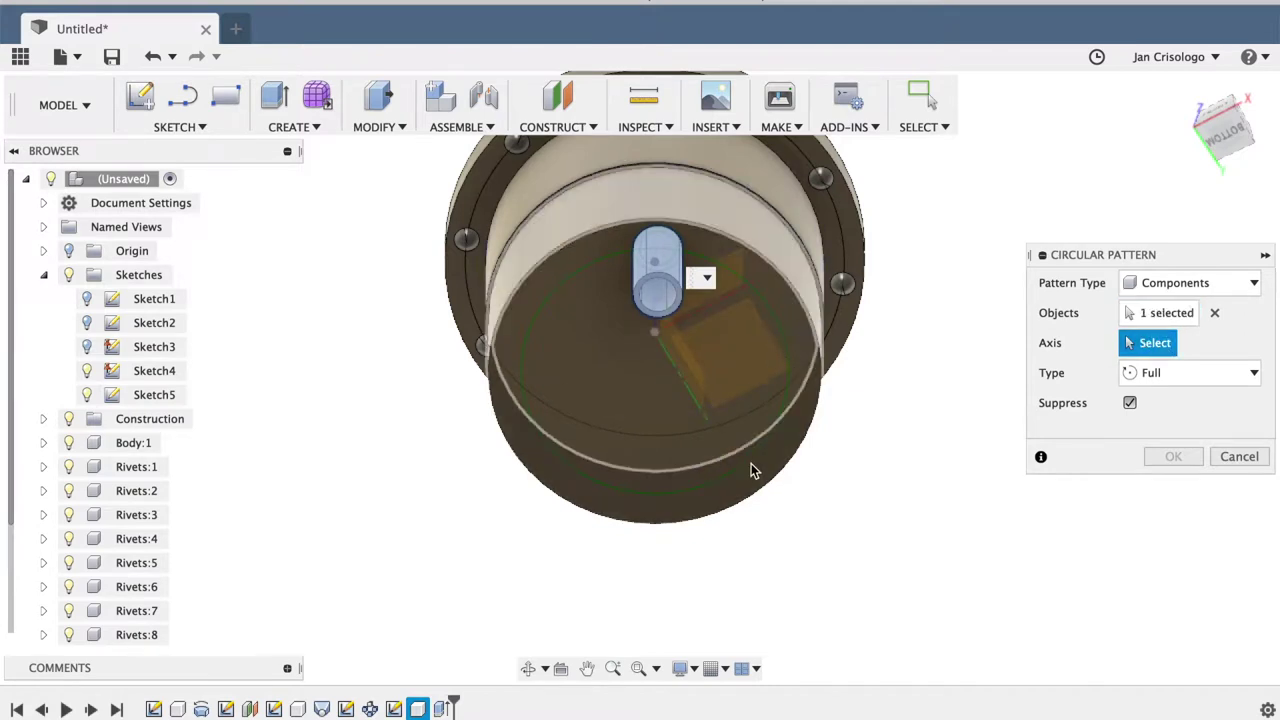
pyautogui.click(666, 503)
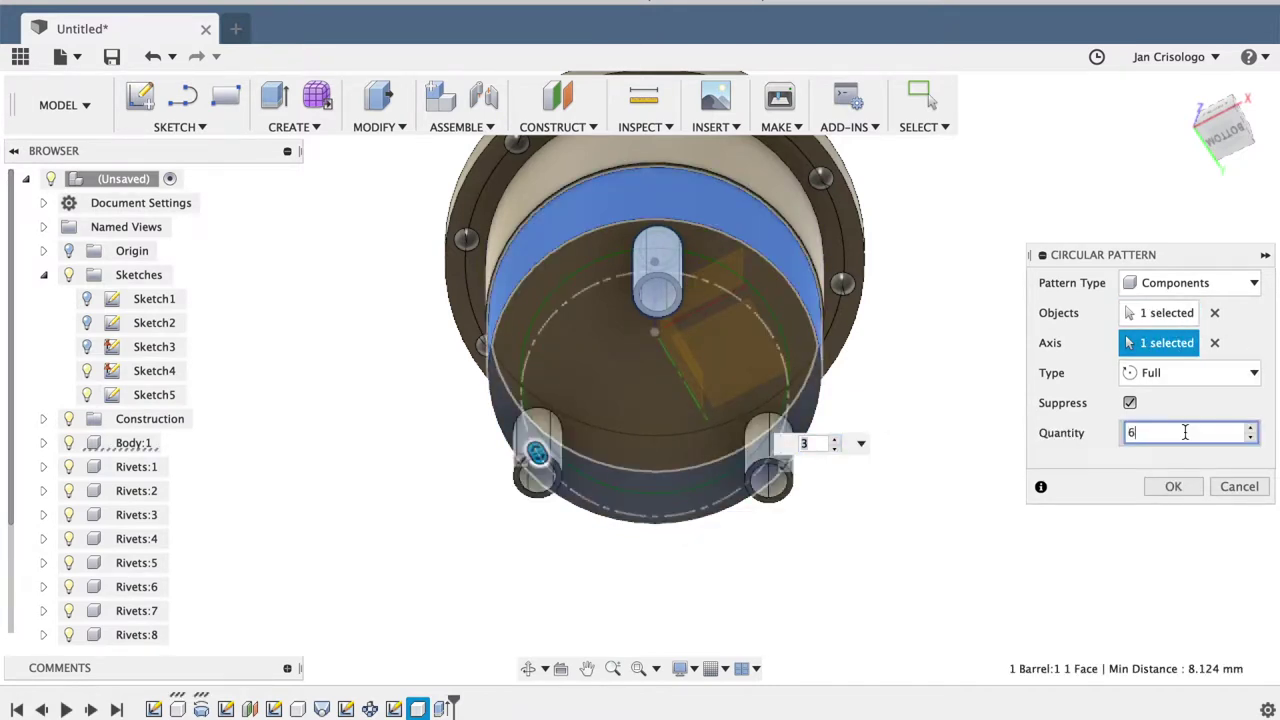
pyautogui.press('Return')
pyautogui.click(528, 668)
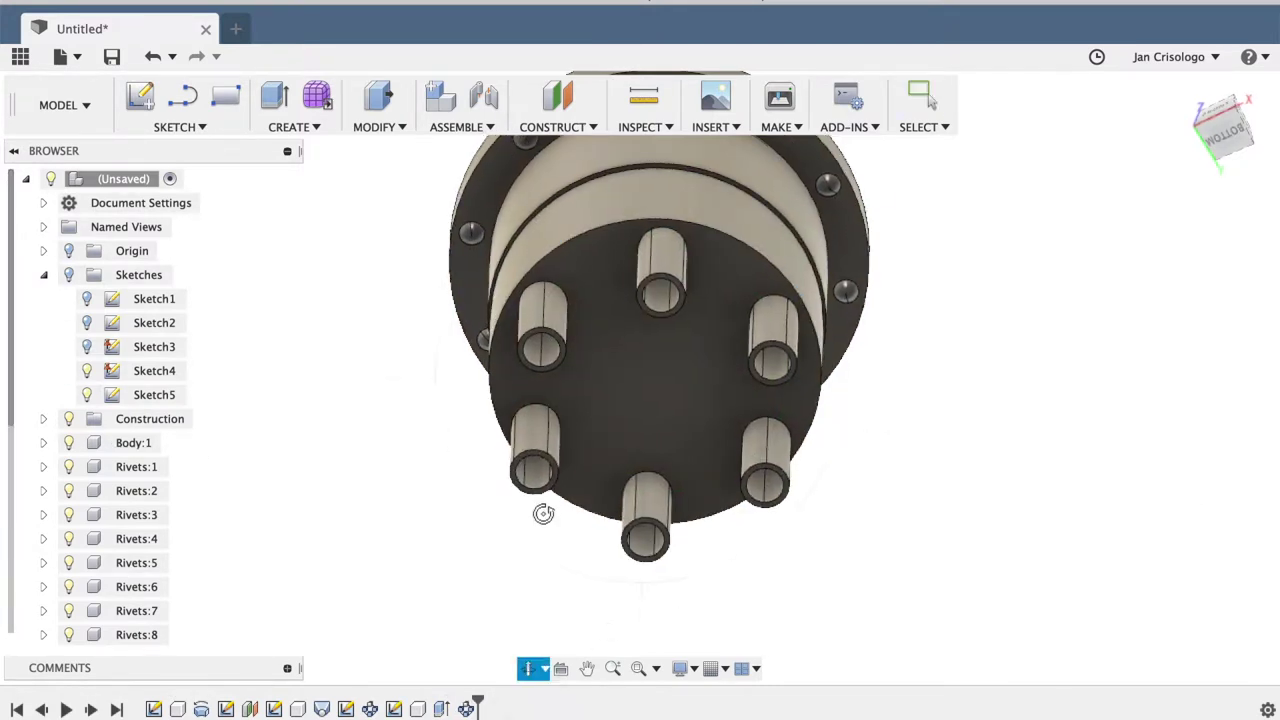
pyautogui.moveTo(543, 514)
pyautogui.mouseDown()
pyautogui.moveTo(560, 420)
pyautogui.moveTo(676, 508)
pyautogui.mouseUp()
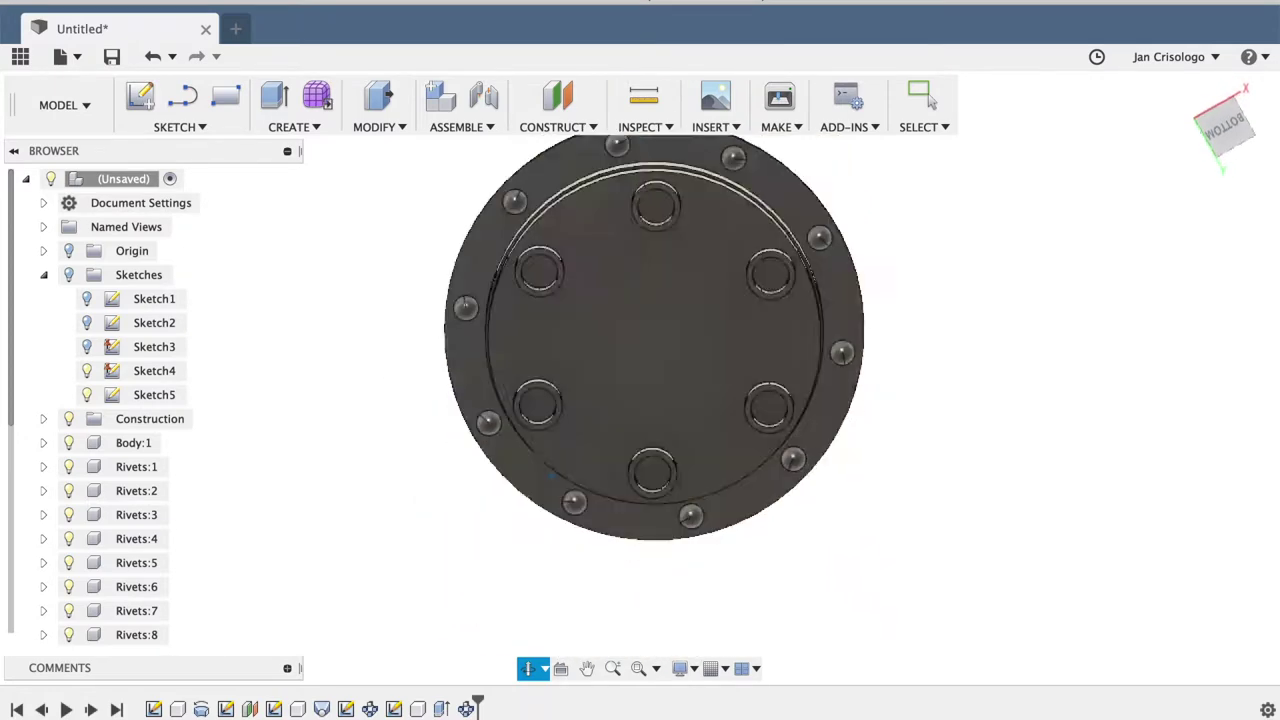
pyautogui.moveTo(676, 508); pyautogui.dragTo(336, 167)
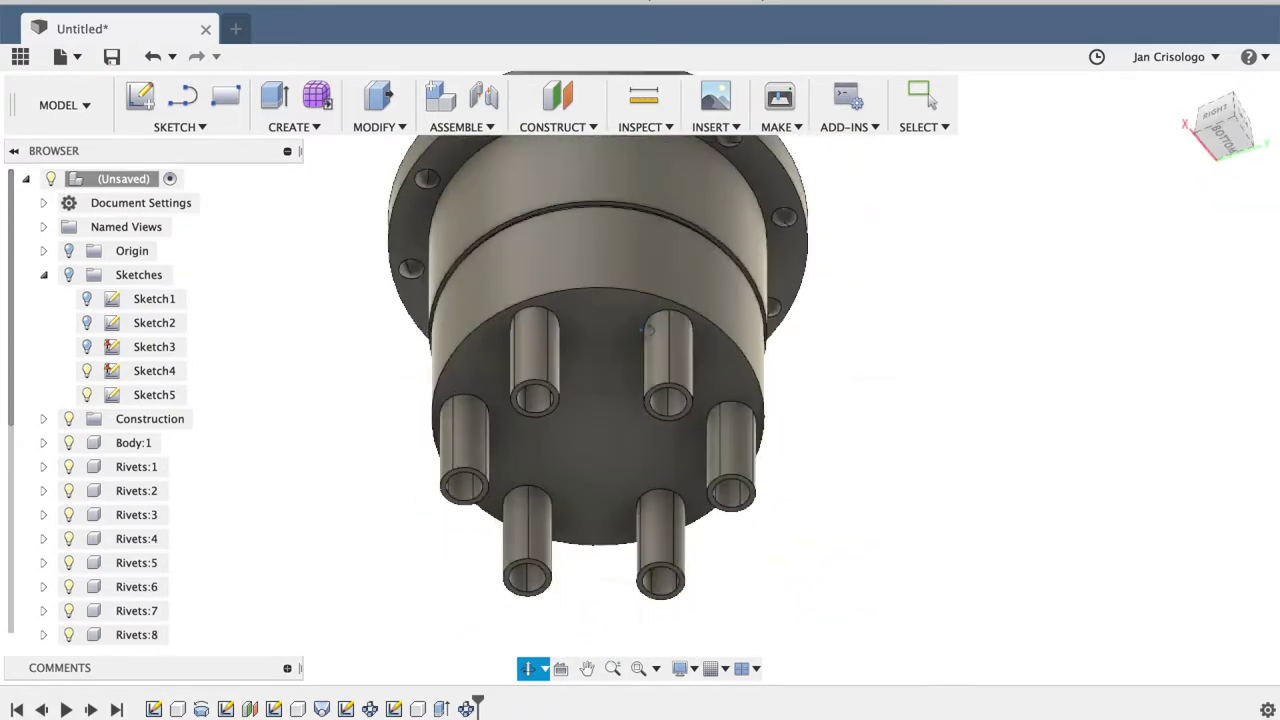
pyautogui.scroll(5, 336, 167)
# Step: Chamfer the bottom face's outer edge by 0.25 in
pyautogui.click(379, 127)
pyautogui.click(385, 209)
pyautogui.click(549, 264)
pyautogui.write('25 in')
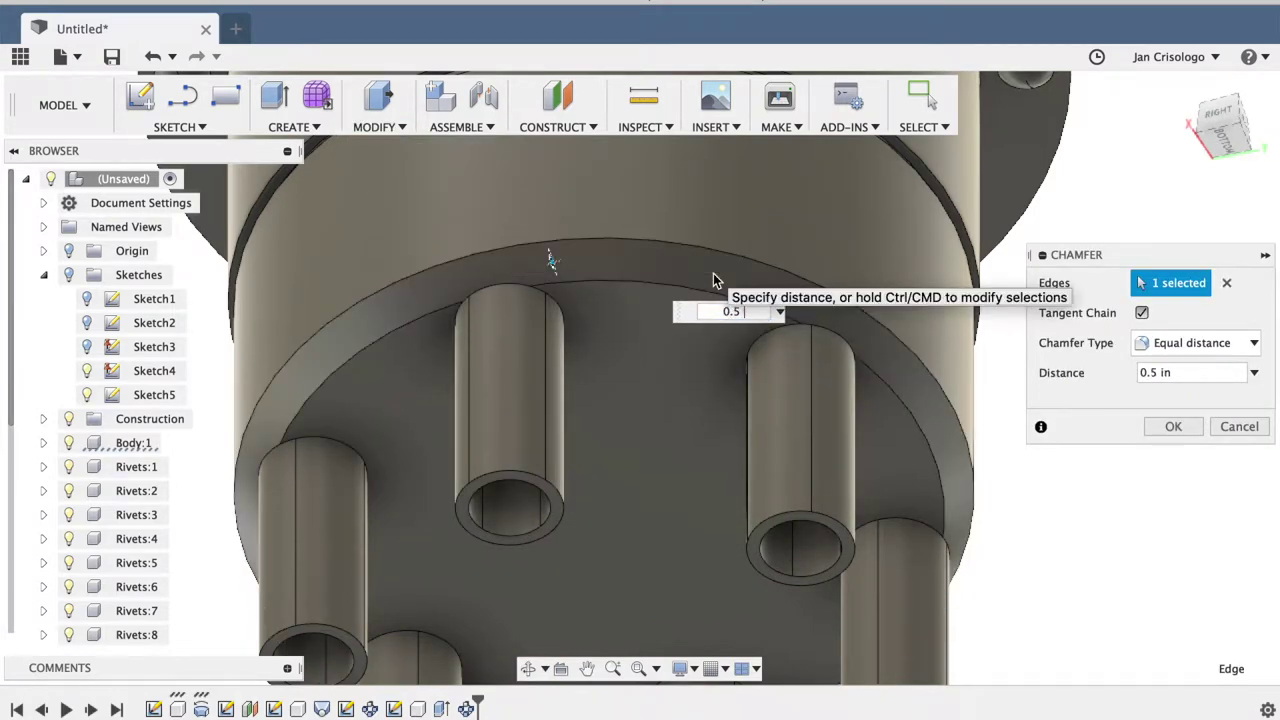
pyautogui.click(1173, 427)
# Step: Chamfer the side groove edge by 0.125 in
pyautogui.click(528, 668)
pyautogui.moveTo(560, 420)
pyautogui.mouseDown()
pyautogui.moveTo(773, 382)
pyautogui.moveTo(1003, 466)
pyautogui.mouseUp()
pyautogui.click(288, 127)
pyautogui.moveTo(380, 127)
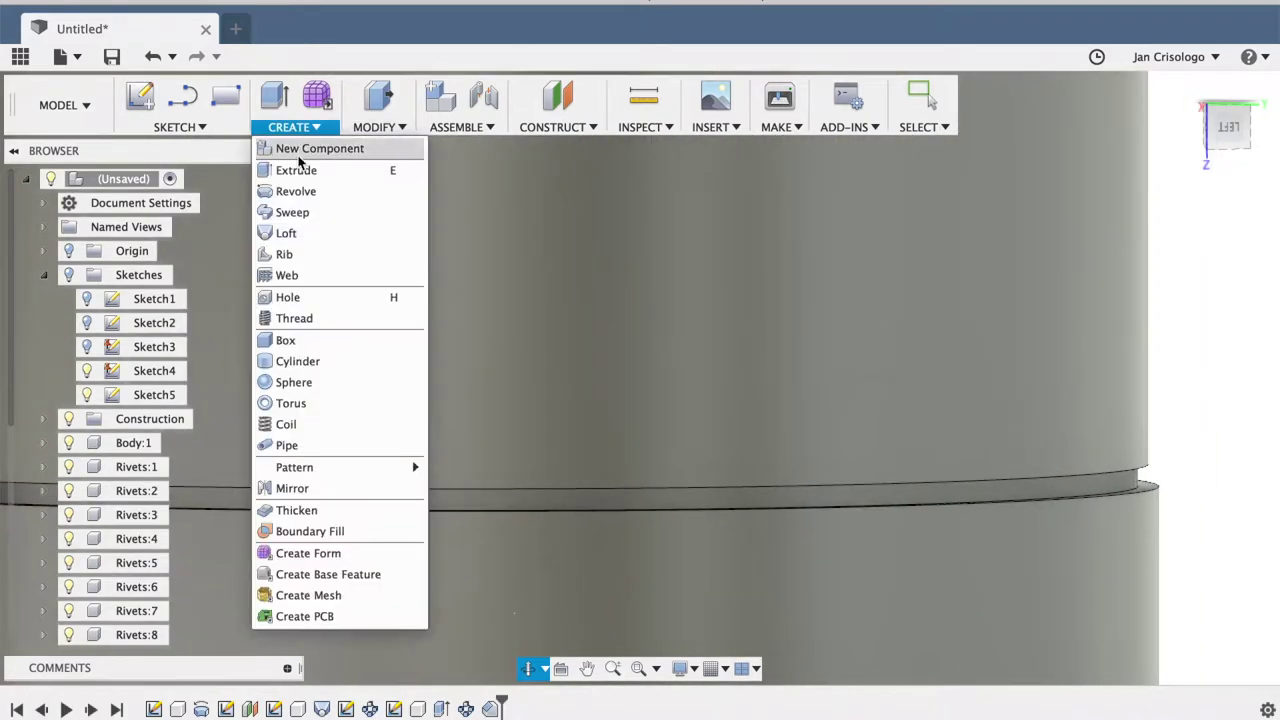
pyautogui.click(387, 212)
pyautogui.click(1151, 480)
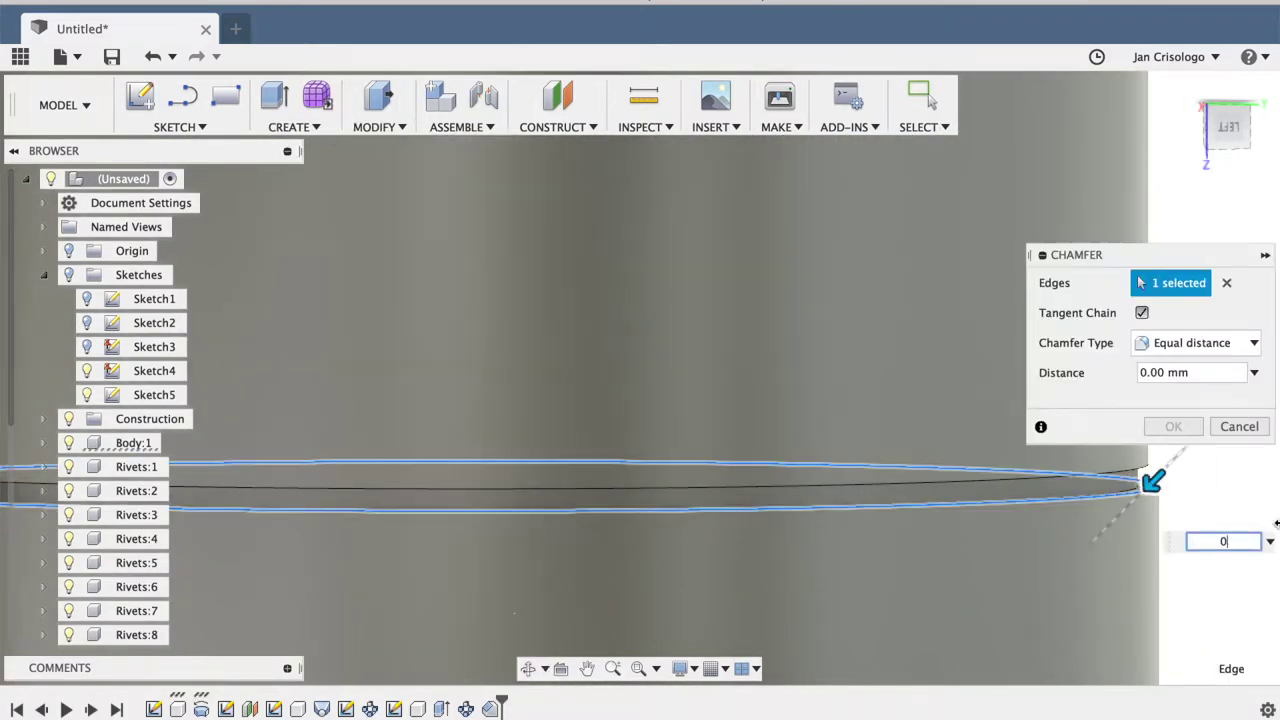
pyautogui.write('0.125')
pyautogui.click(1177, 427)
pyautogui.click(528, 668)
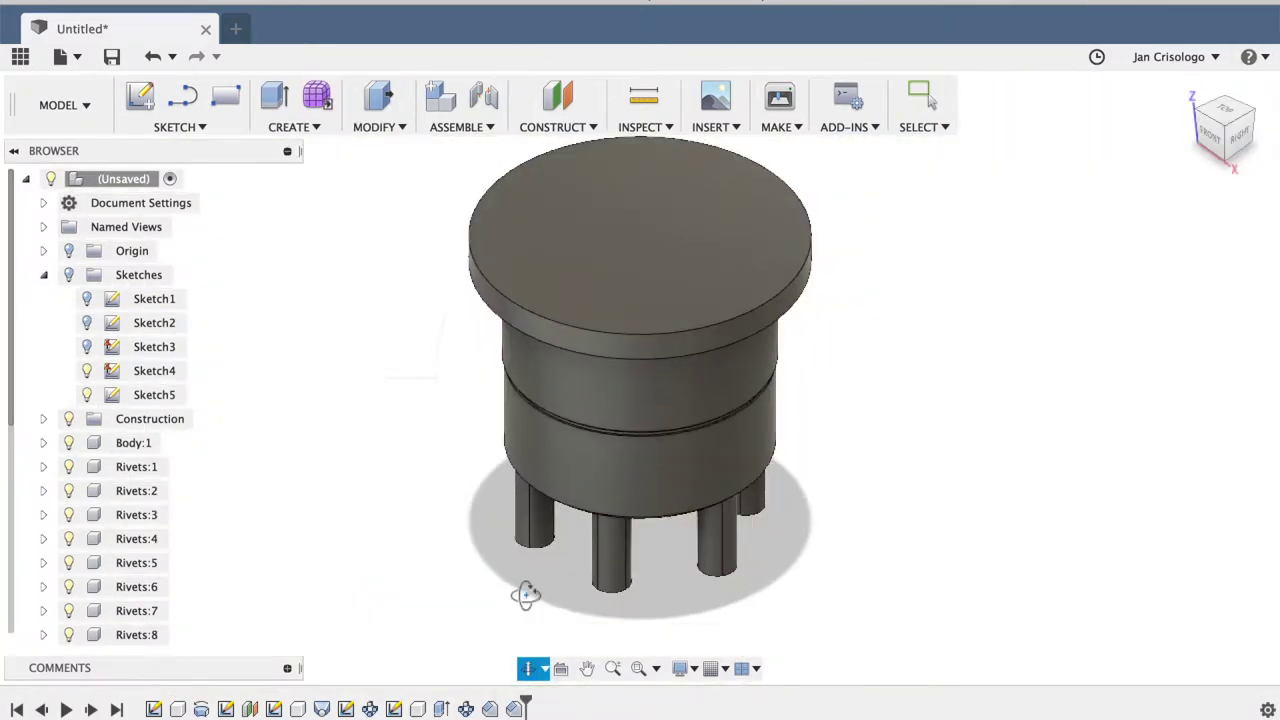
pyautogui.moveTo(523, 591); pyautogui.dragTo(560, 520)
pyautogui.click(587, 668)
pyautogui.moveTo(703, 560); pyautogui.dragTo(703, 473)
# Step: Sketch a 6 in diameter circle on the cylinder's top face
pyautogui.moveTo(786, 390); pyautogui.dragTo(691, 274)
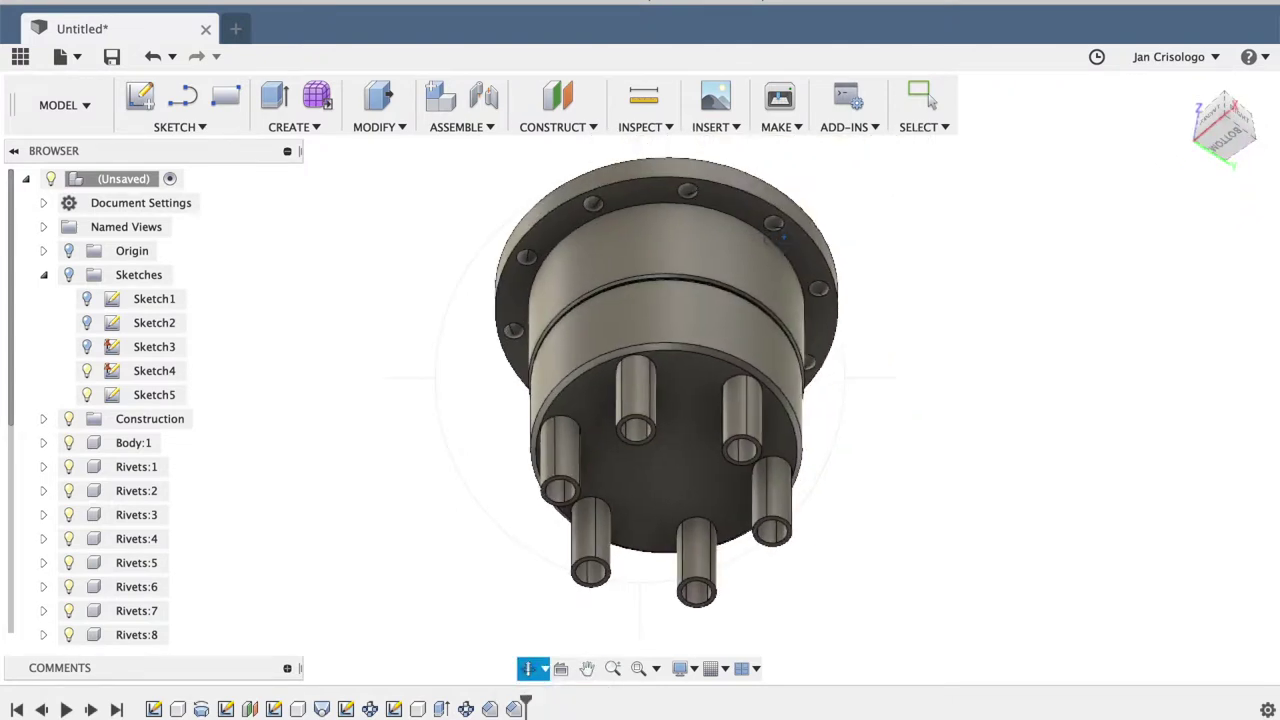
pyautogui.moveTo(691, 274)
pyautogui.mouseDown()
pyautogui.moveTo(861, 399)
pyautogui.moveTo(740, 380)
pyautogui.mouseUp()
pyautogui.click(638, 336)
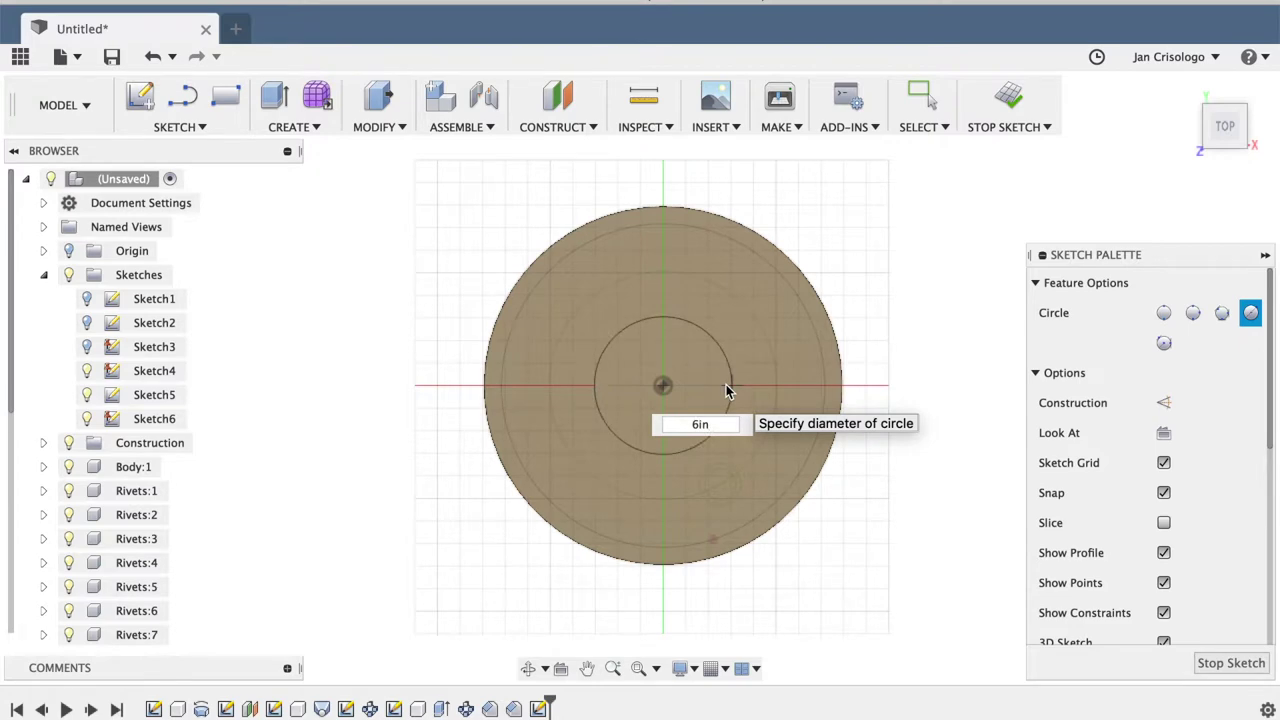
pyautogui.press('Return')
pyautogui.press('Escape')
# Step: Extrude-cut the inner circle 274.285 mm down into the cylinder
pyautogui.moveTo(524, 673)
pyautogui.mouseDown()
pyautogui.moveTo(530, 471)
pyautogui.moveTo(657, 406)
pyautogui.mouseUp()
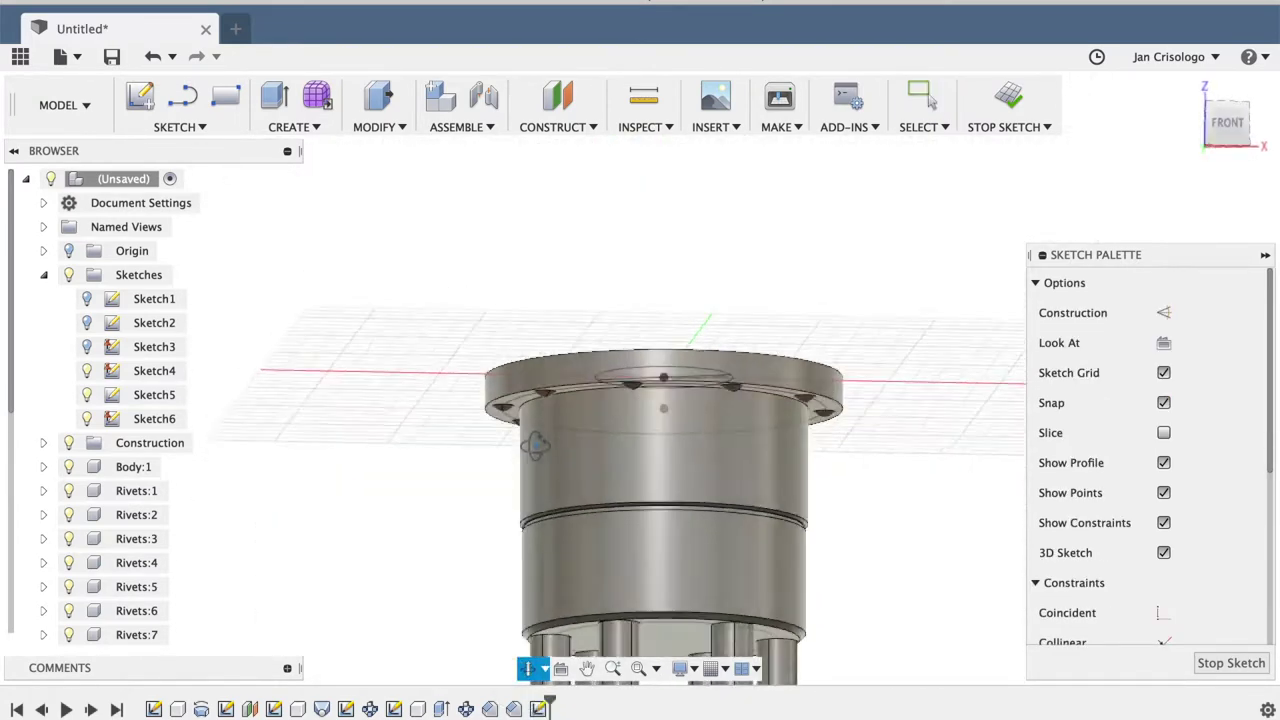
pyautogui.press('e')
pyautogui.click(663, 395)
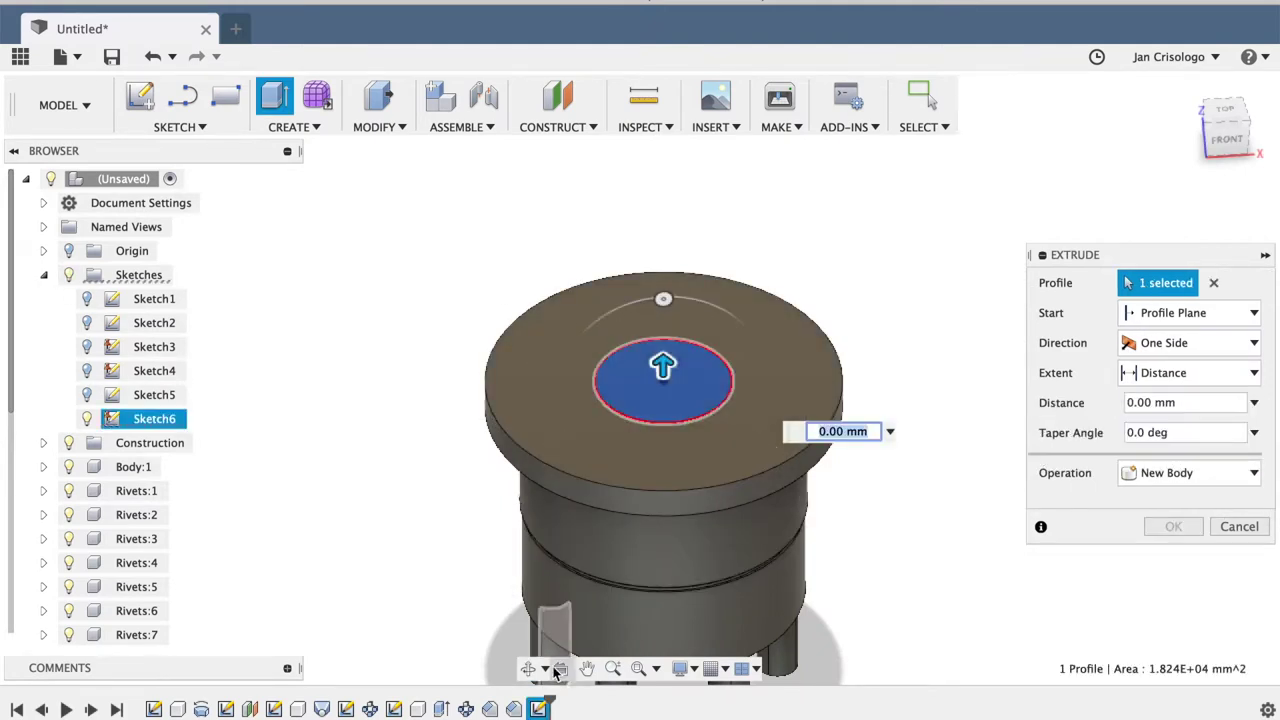
pyautogui.moveTo(528, 668); pyautogui.dragTo(664, 556)
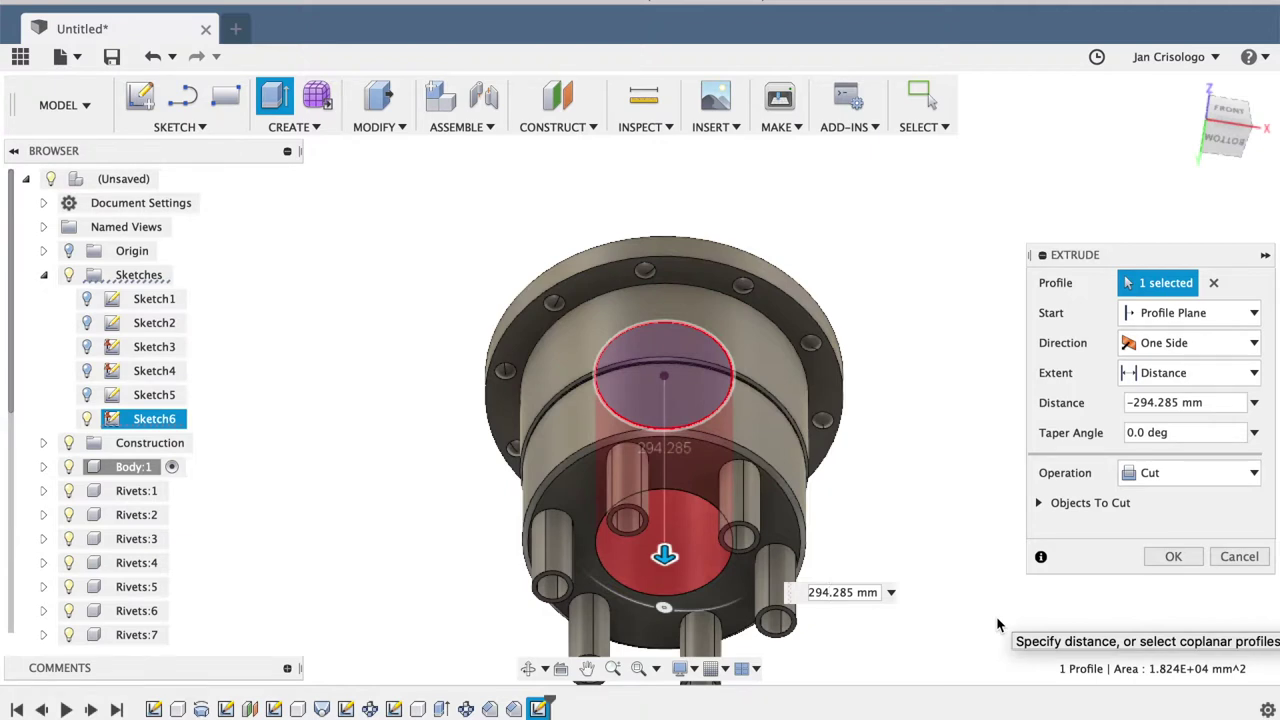
pyautogui.press('BackSpace')
pyautogui.write('8')
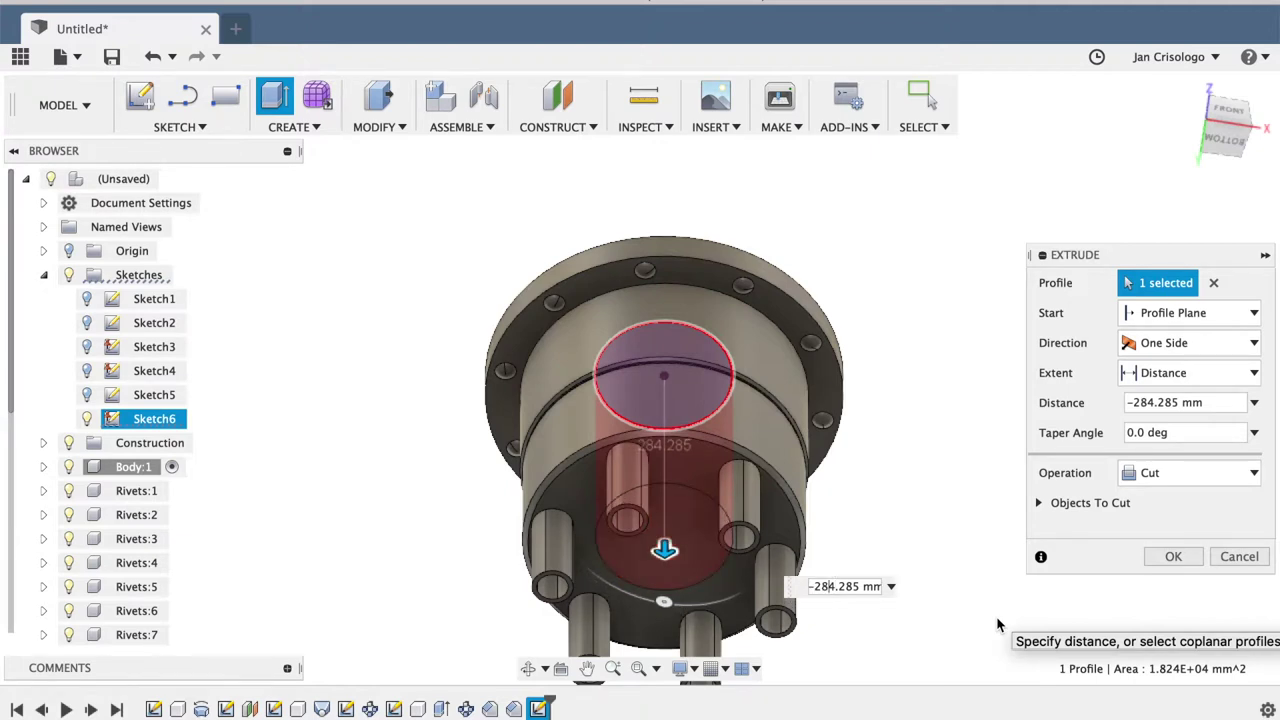
pyautogui.press('BackSpace')
pyautogui.write('7')
pyautogui.click(1170, 558)
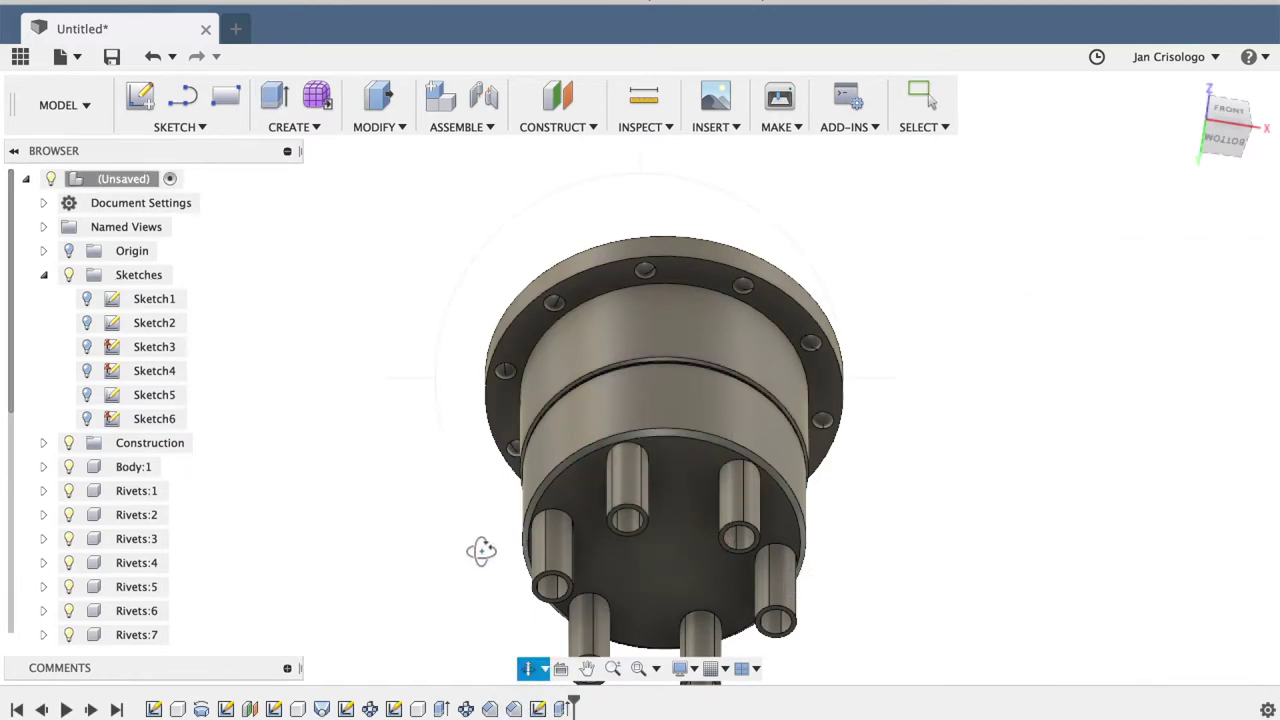
pyautogui.keyDown('shift'); pyautogui.moveTo(481, 551); pyautogui.dragTo(690, 455, button='middle'); pyautogui.keyUp('shift')
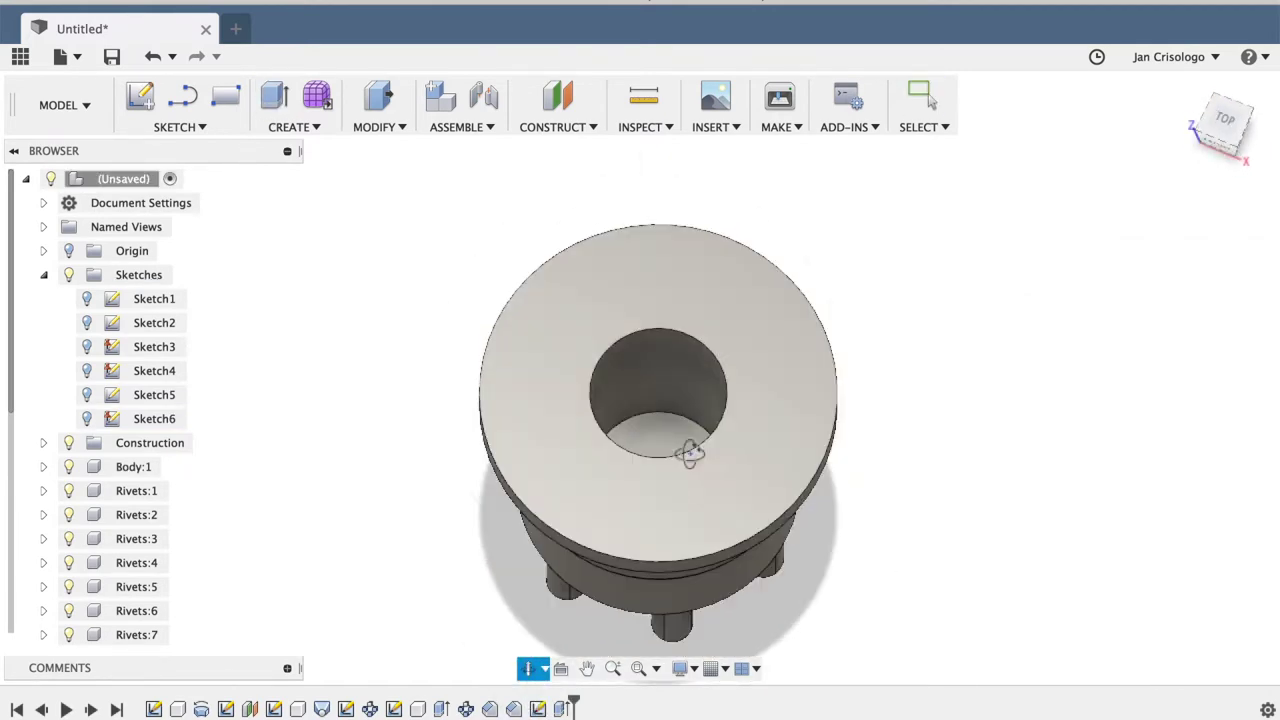
# Step: Sketch a 100 × 25.40 mm center rectangle on the top face and trim its lower half
pyautogui.click(192, 127)
pyautogui.moveTo(166, 191)
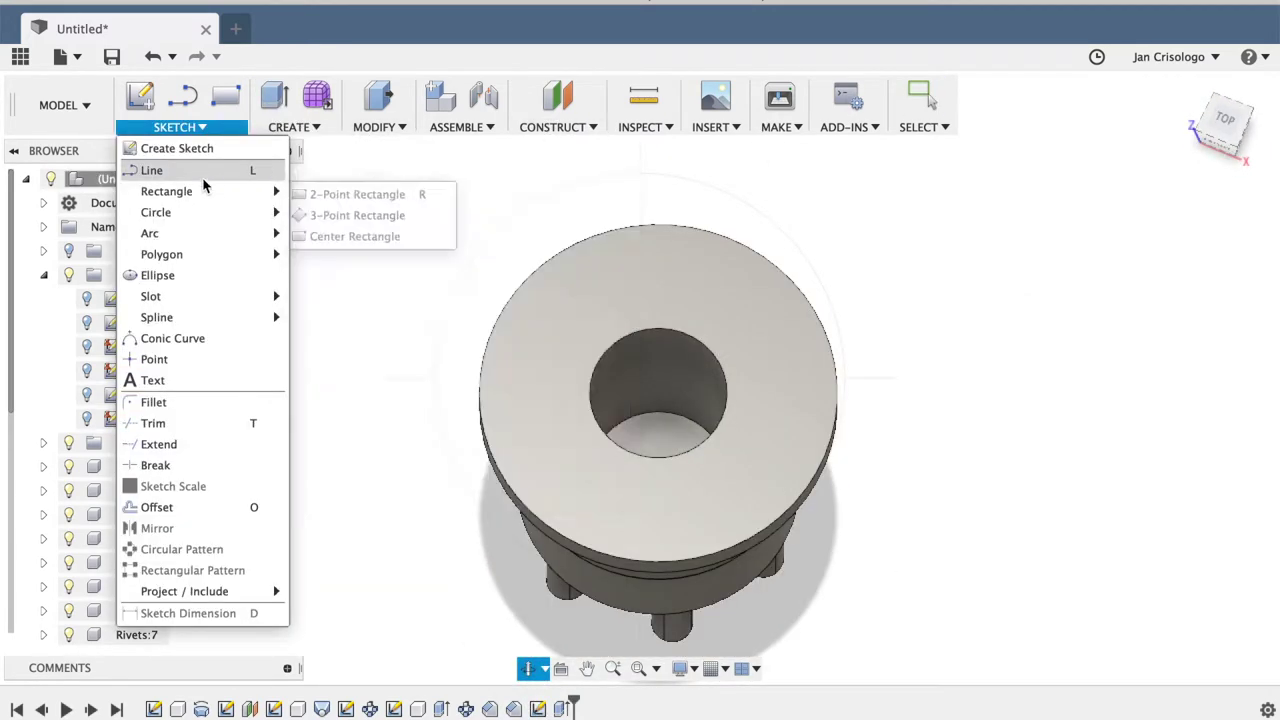
pyautogui.click(340, 236)
pyautogui.click(725, 420)
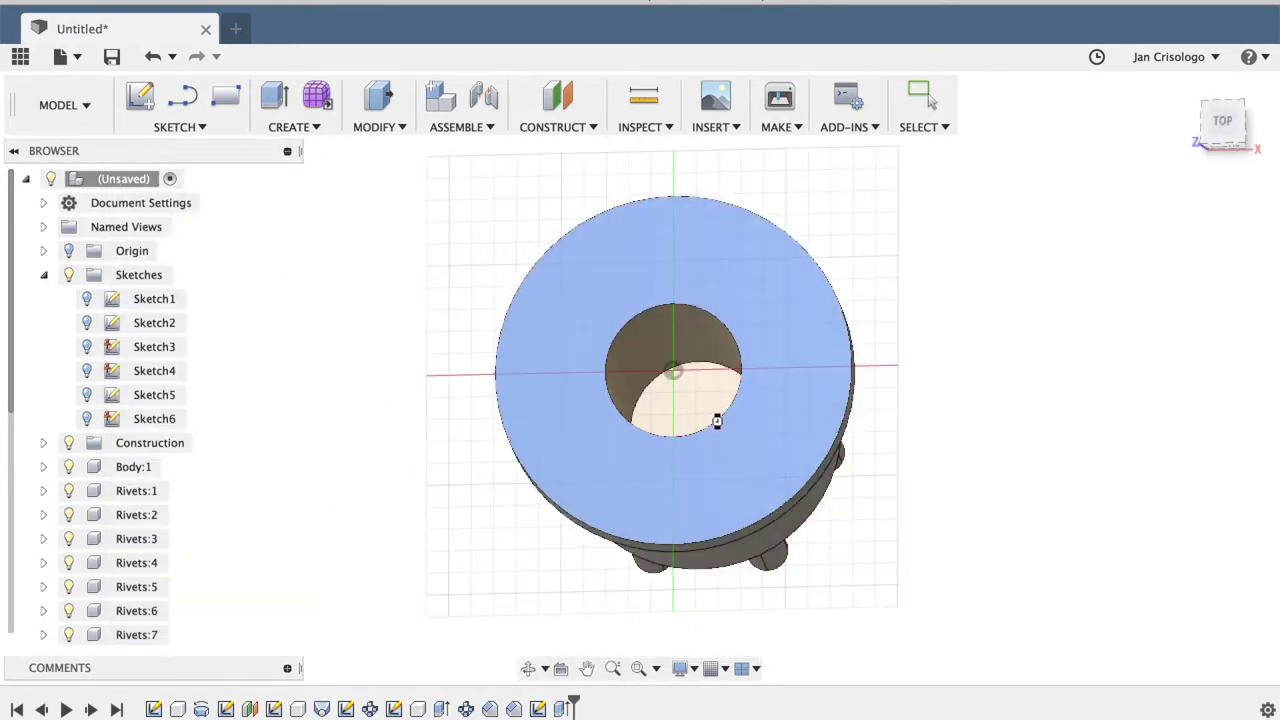
pyautogui.click(712, 344)
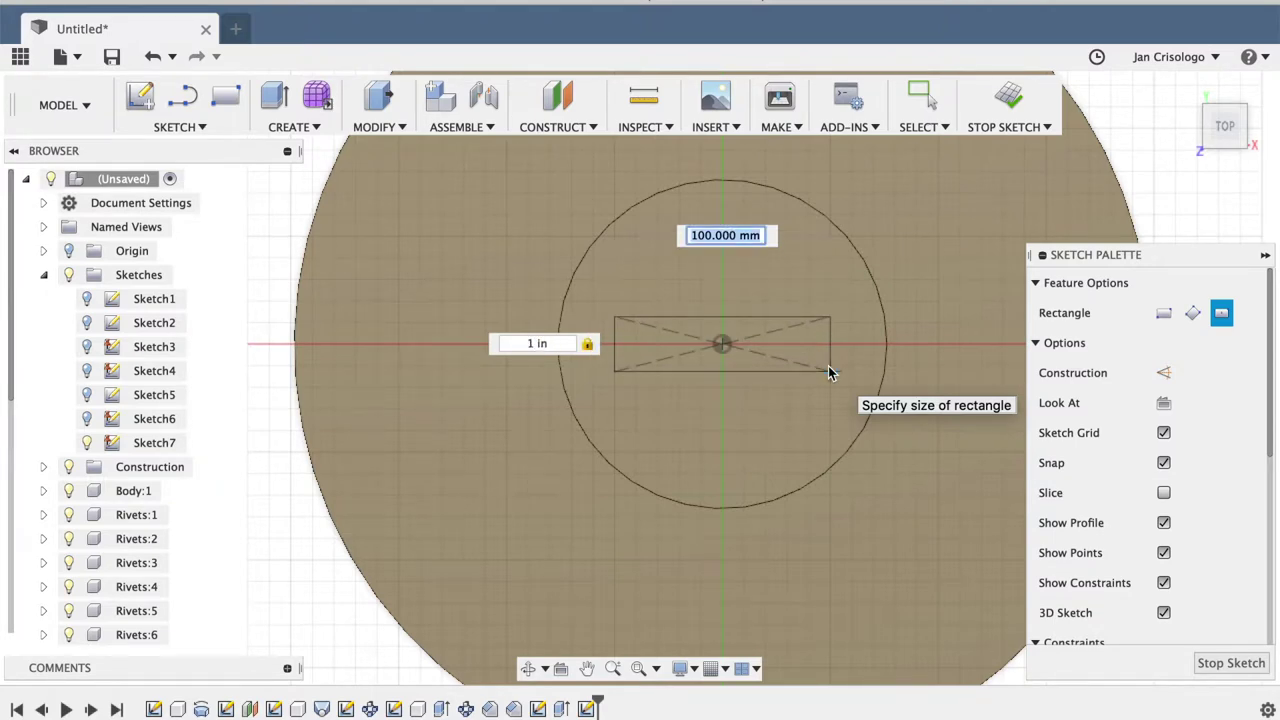
pyautogui.press('Return')
pyautogui.press('l')
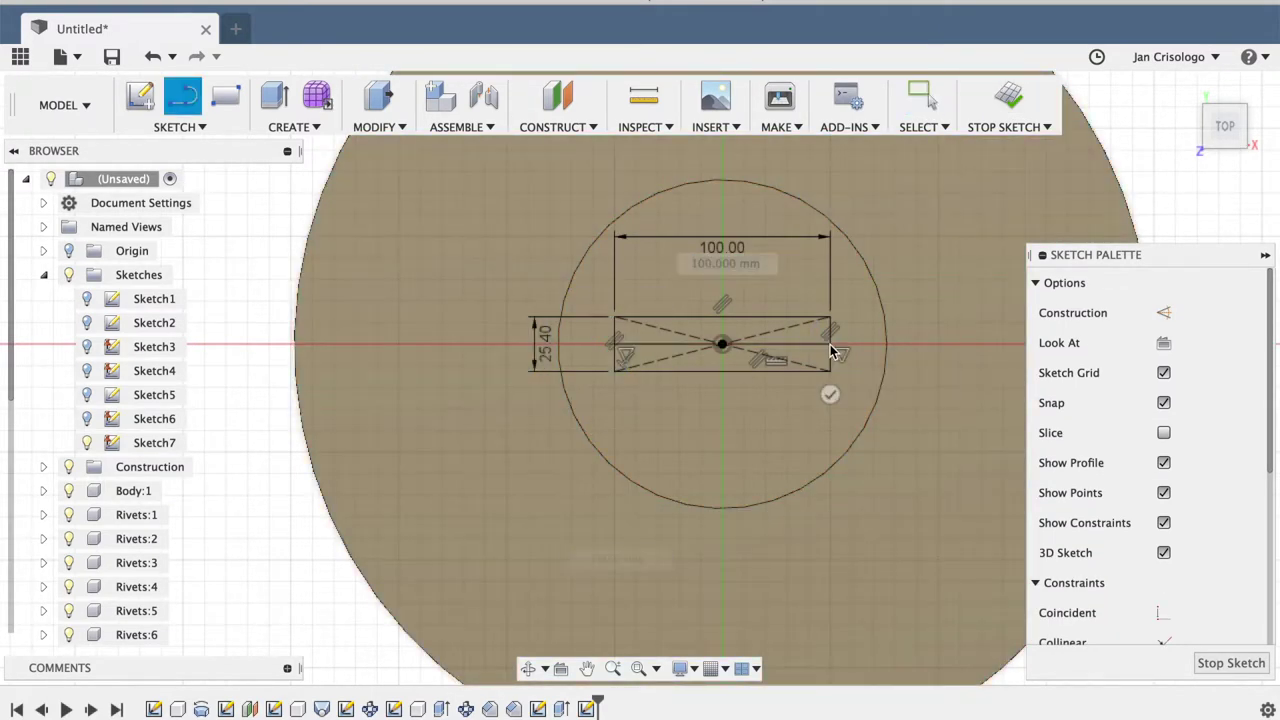
pyautogui.click(830, 360)
pyautogui.click(666, 369)
pyautogui.click(644, 359)
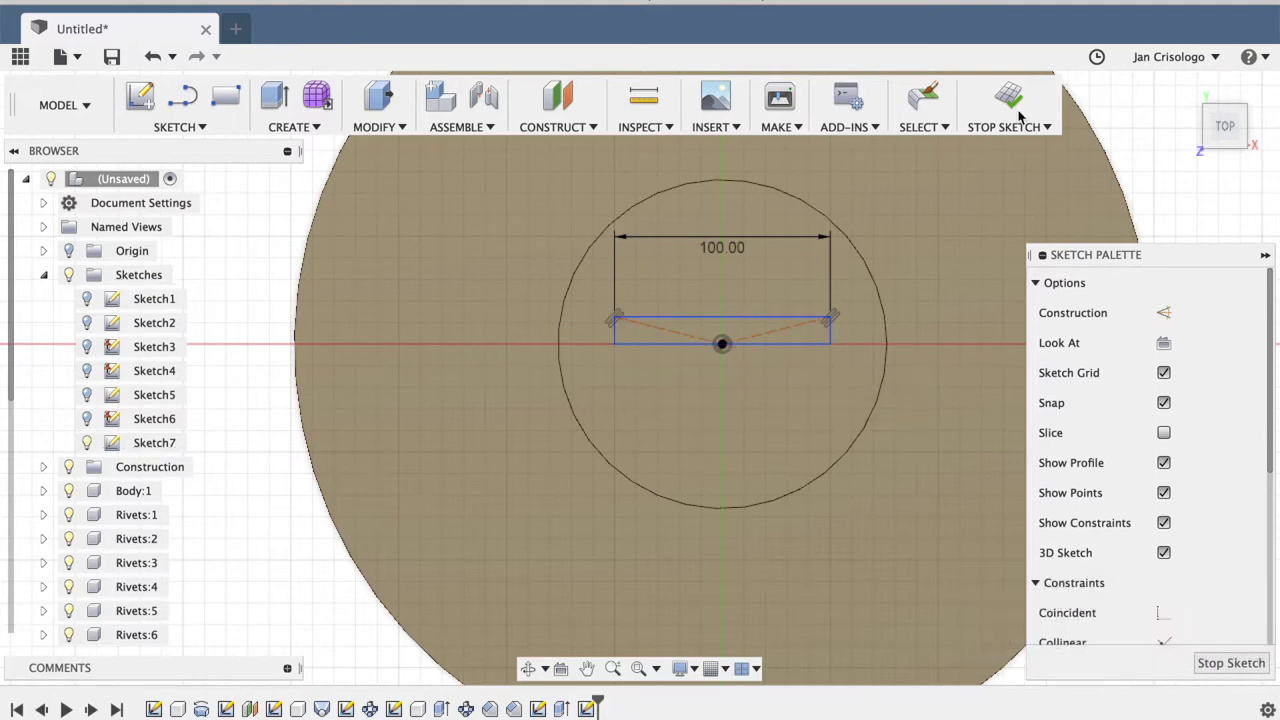
# Step: Revolve the half-rectangle 360° into a rod
pyautogui.click(316, 131)
pyautogui.click(1186, 88)
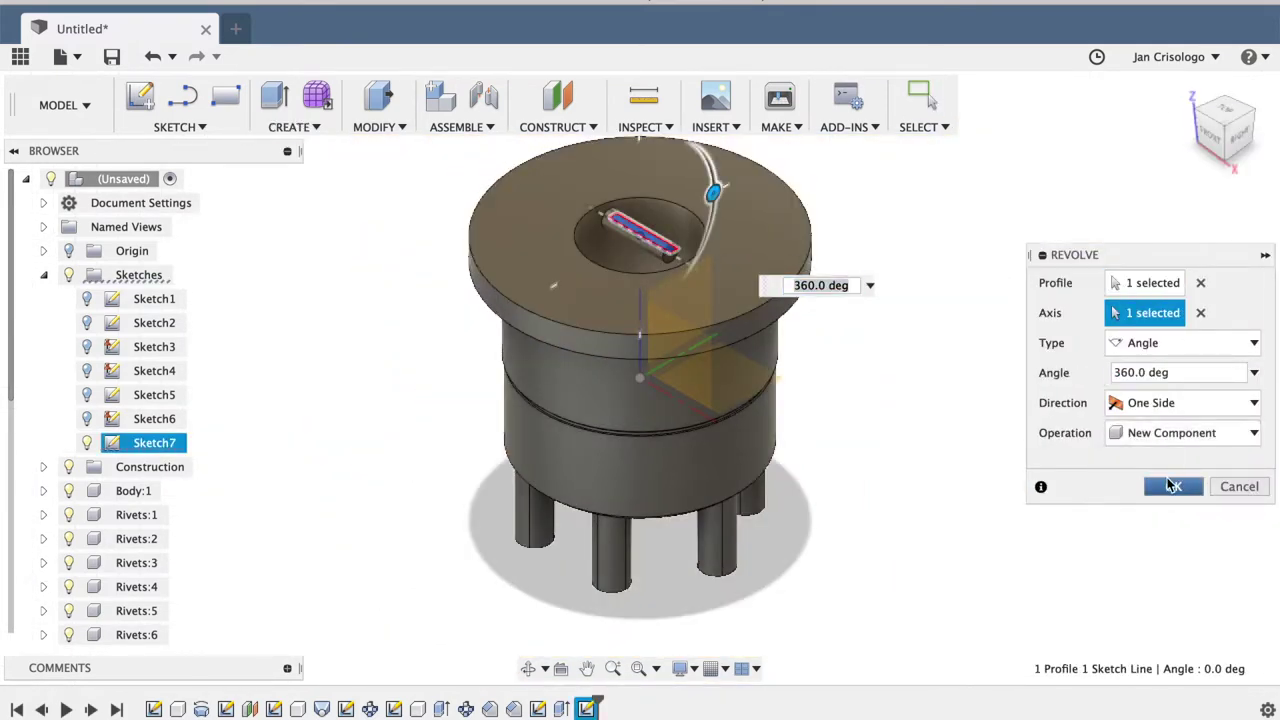
pyautogui.click(1172, 486)
pyautogui.scroll(5, 776, 256)
pyautogui.scroll(3, 619, 272)
# Step: Try moving the rod by rotating and sliding it along X, then cancel the move
pyautogui.press('f')
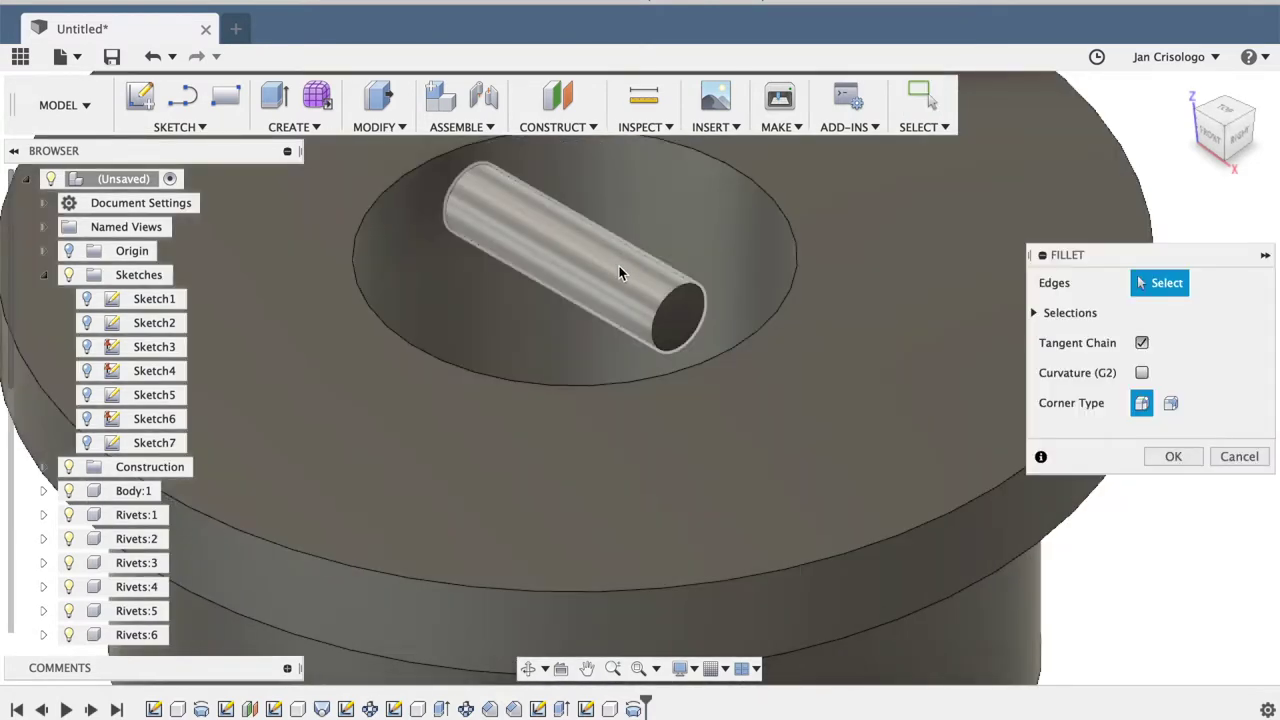
pyautogui.press('m')
pyautogui.click(648, 278)
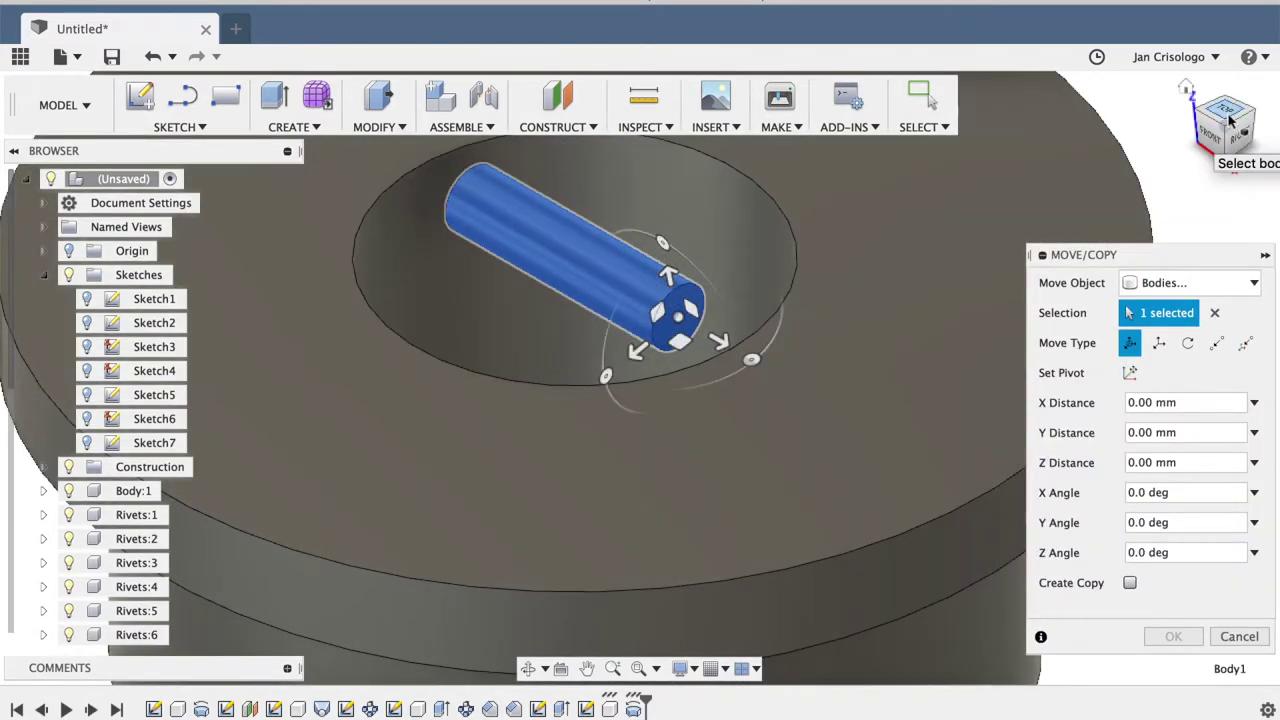
pyautogui.click(1220, 110)
pyautogui.click(1186, 88)
pyautogui.moveTo(594, 323); pyautogui.dragTo(594, 288)
pyautogui.moveTo(700, 286); pyautogui.dragTo(660, 286)
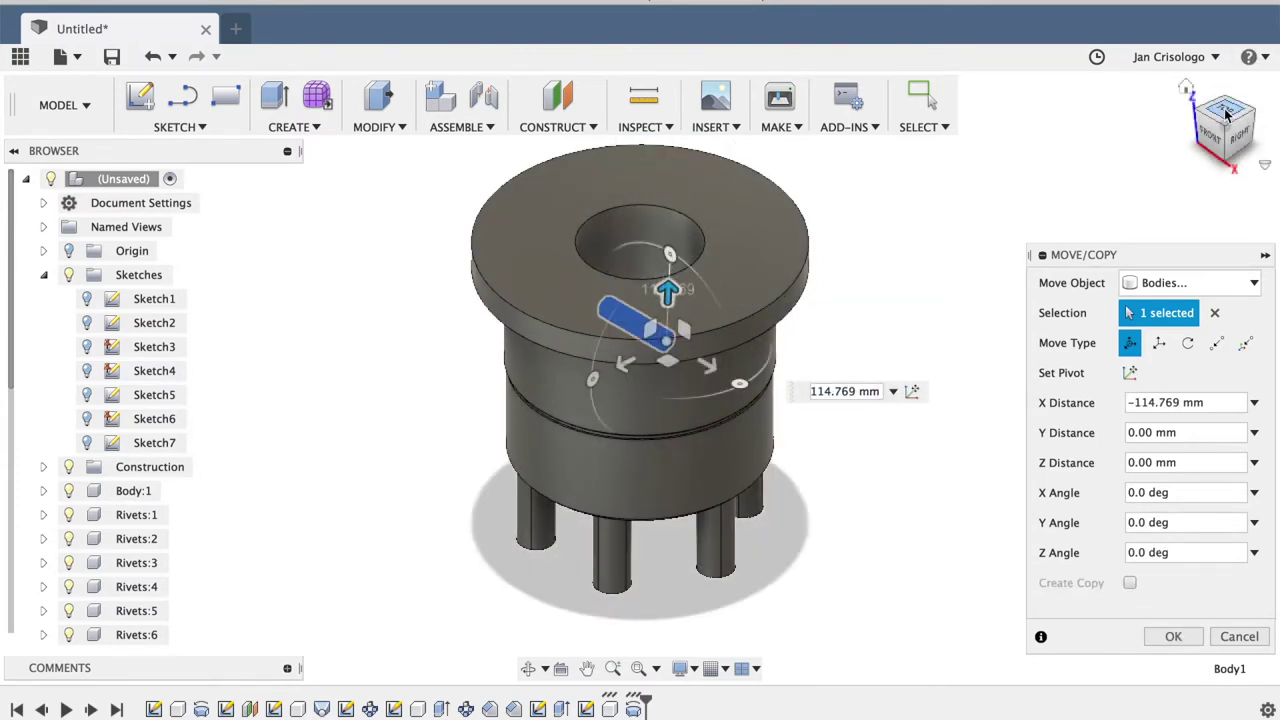
pyautogui.click(1222, 115)
pyautogui.click(1258, 130)
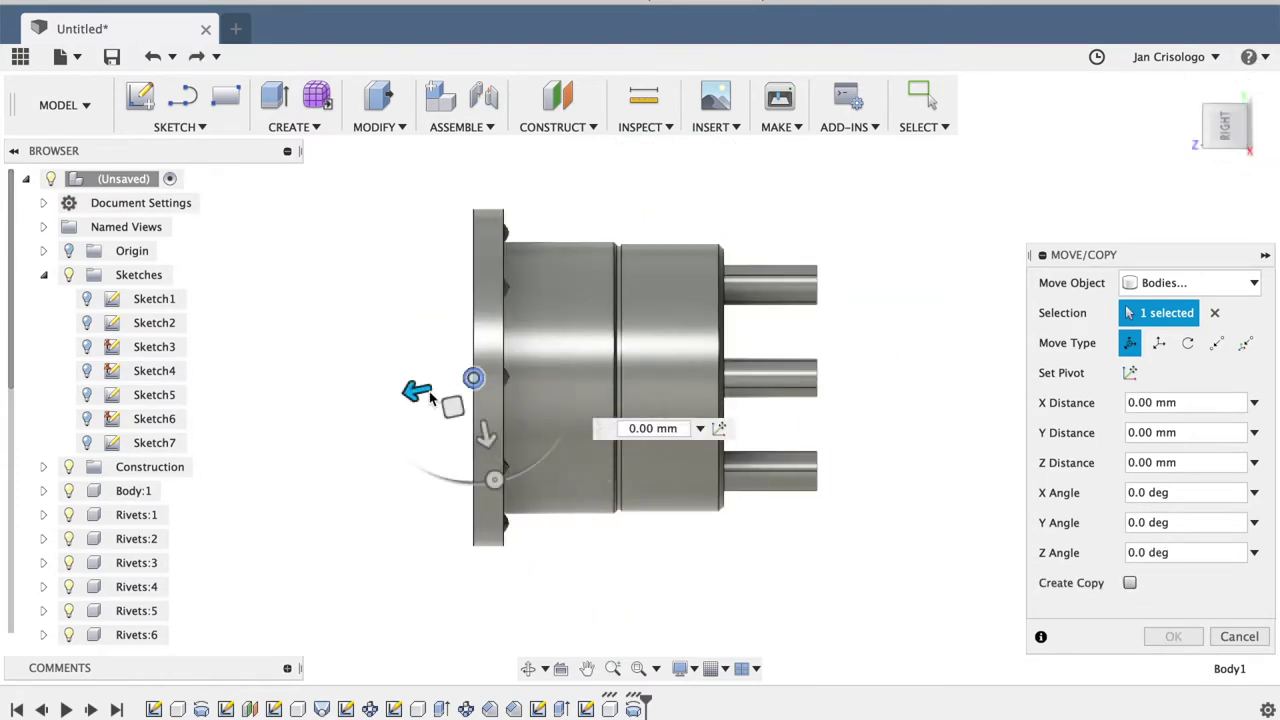
pyautogui.press('Escape')
# Step: Select only the rod body and move it 217.316 mm down into the housing
pyautogui.click(467, 380)
pyautogui.press('m')
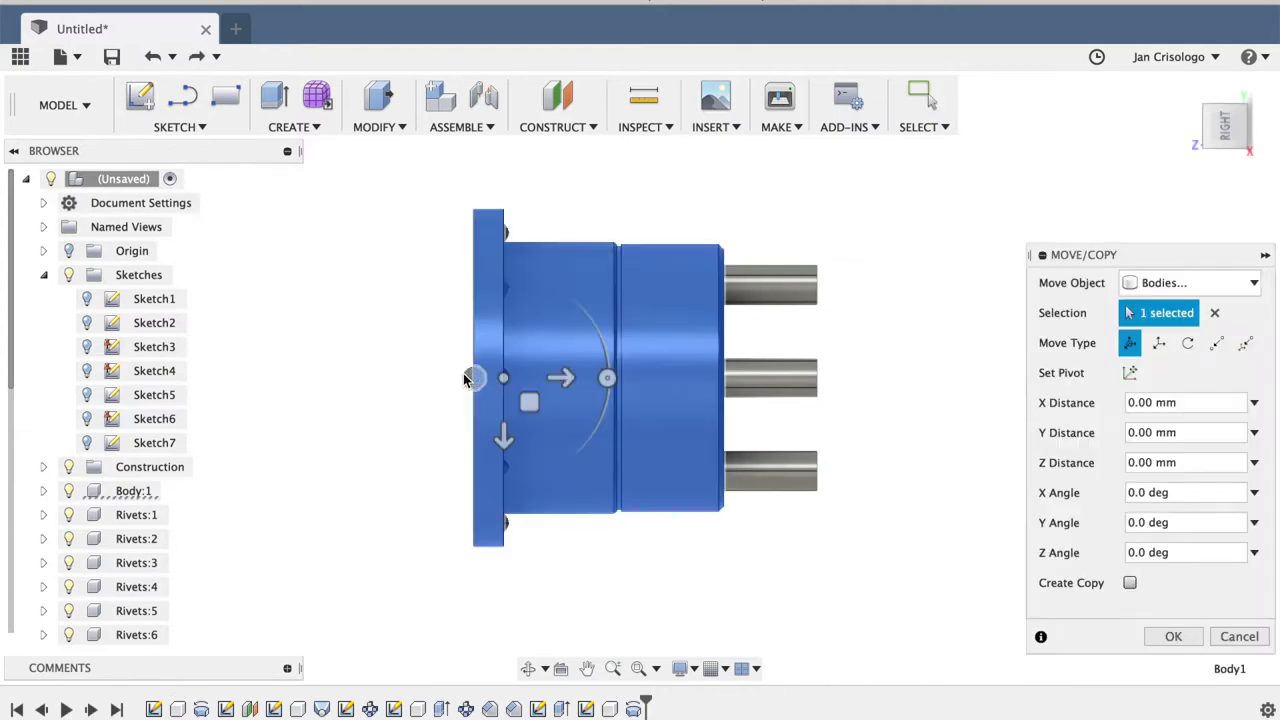
pyautogui.click(467, 383)
pyautogui.click(470, 378)
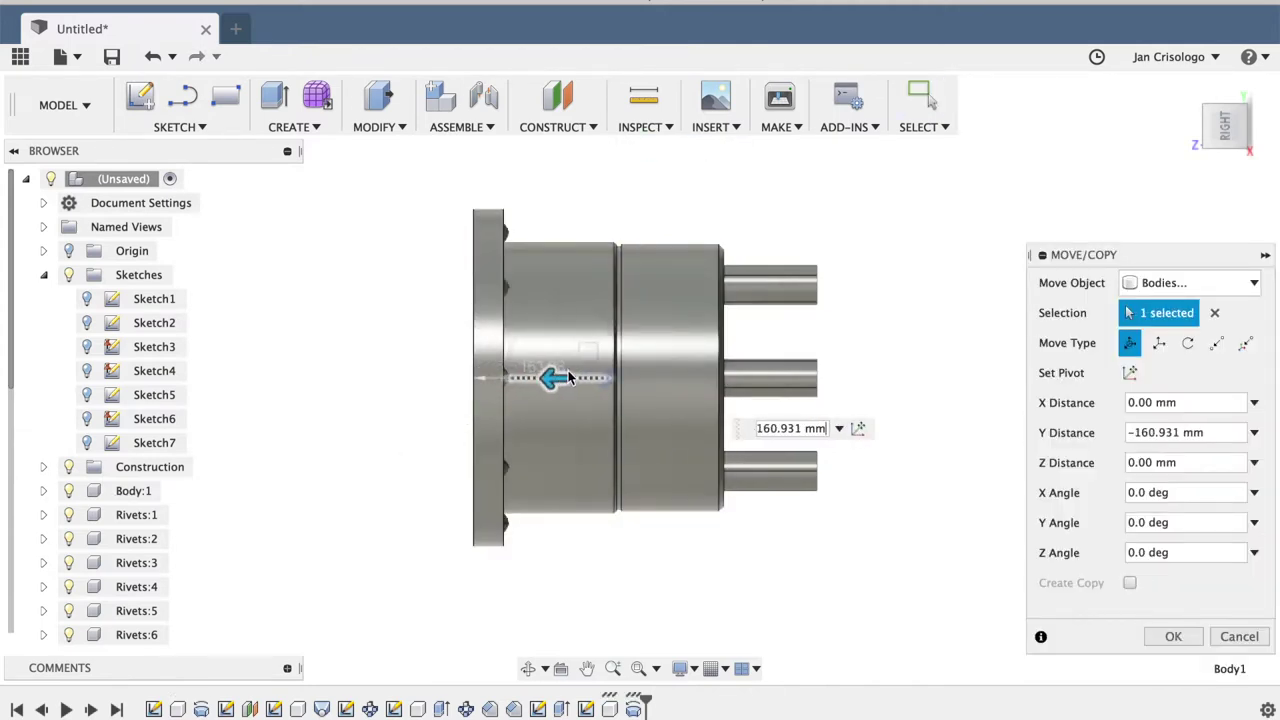
pyautogui.click(1224, 121)
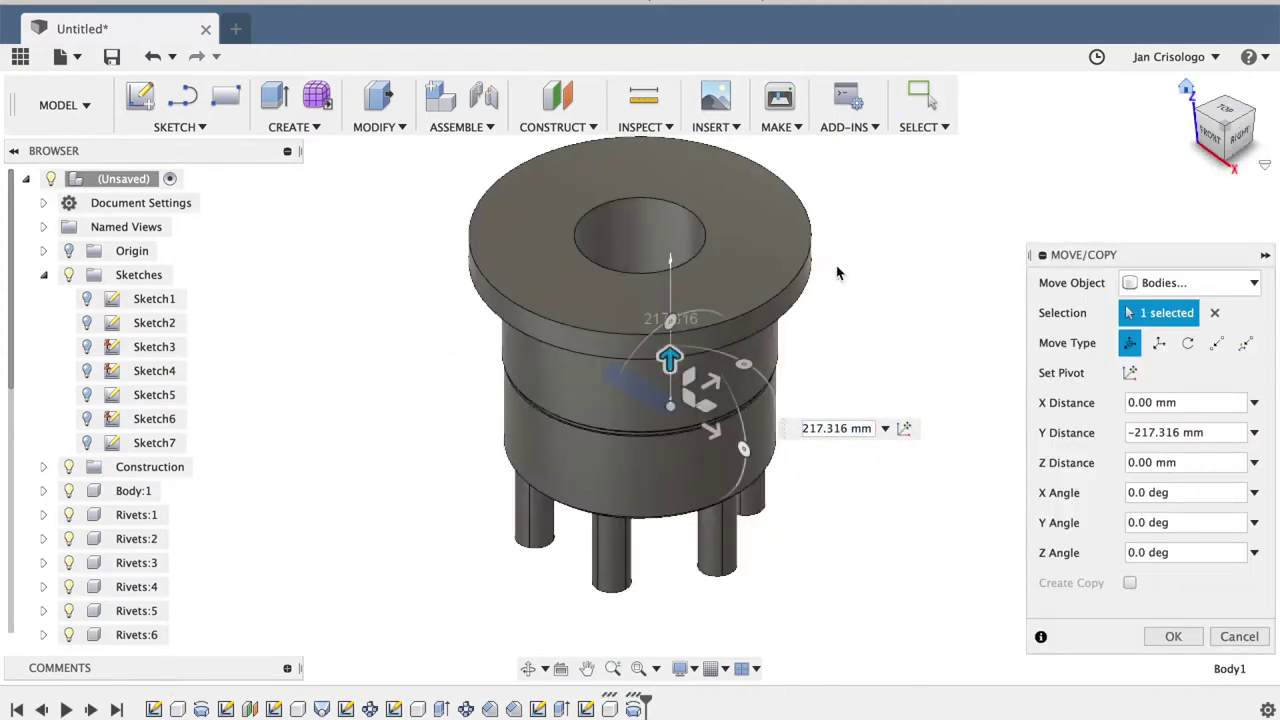
pyautogui.scroll(5, 714, 443)
pyautogui.click(1173, 636)
pyautogui.click(705, 447)
# Step: Extend the rod from its end face with joined extrusions, including a 28 mm extension
pyautogui.press('e')
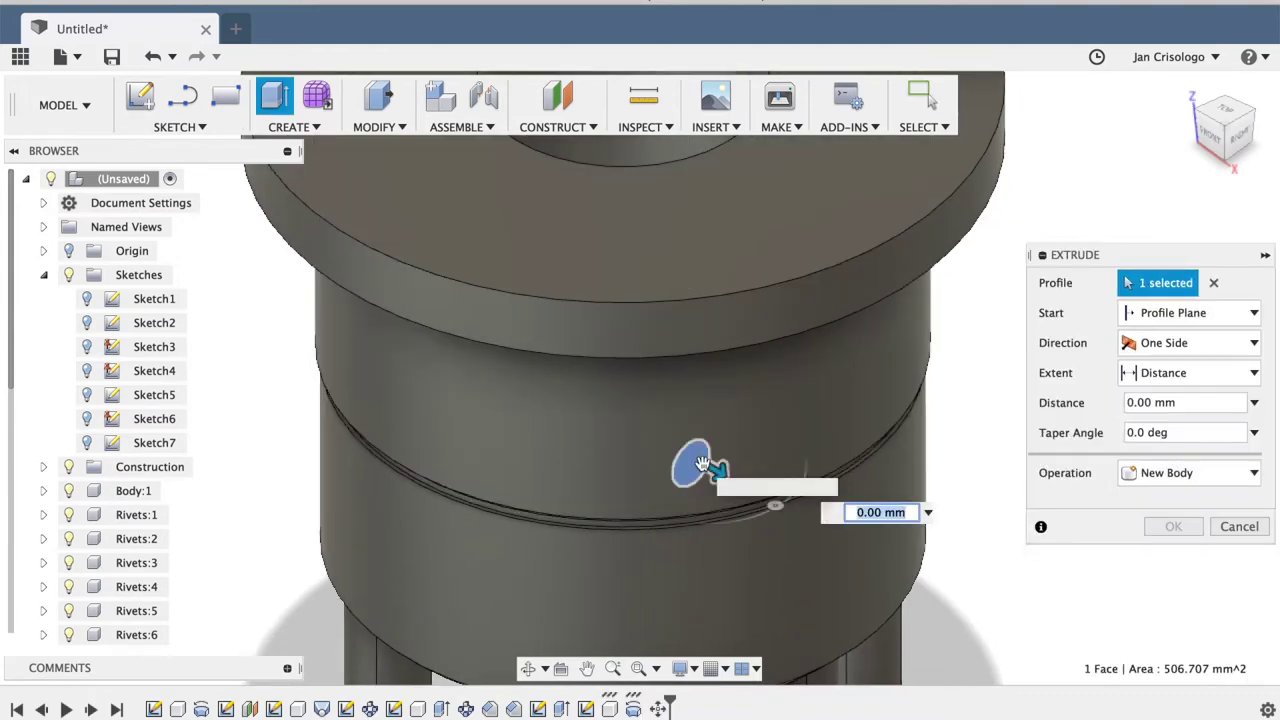
pyautogui.moveTo(727, 462); pyautogui.dragTo(757, 490)
pyautogui.click(1175, 528)
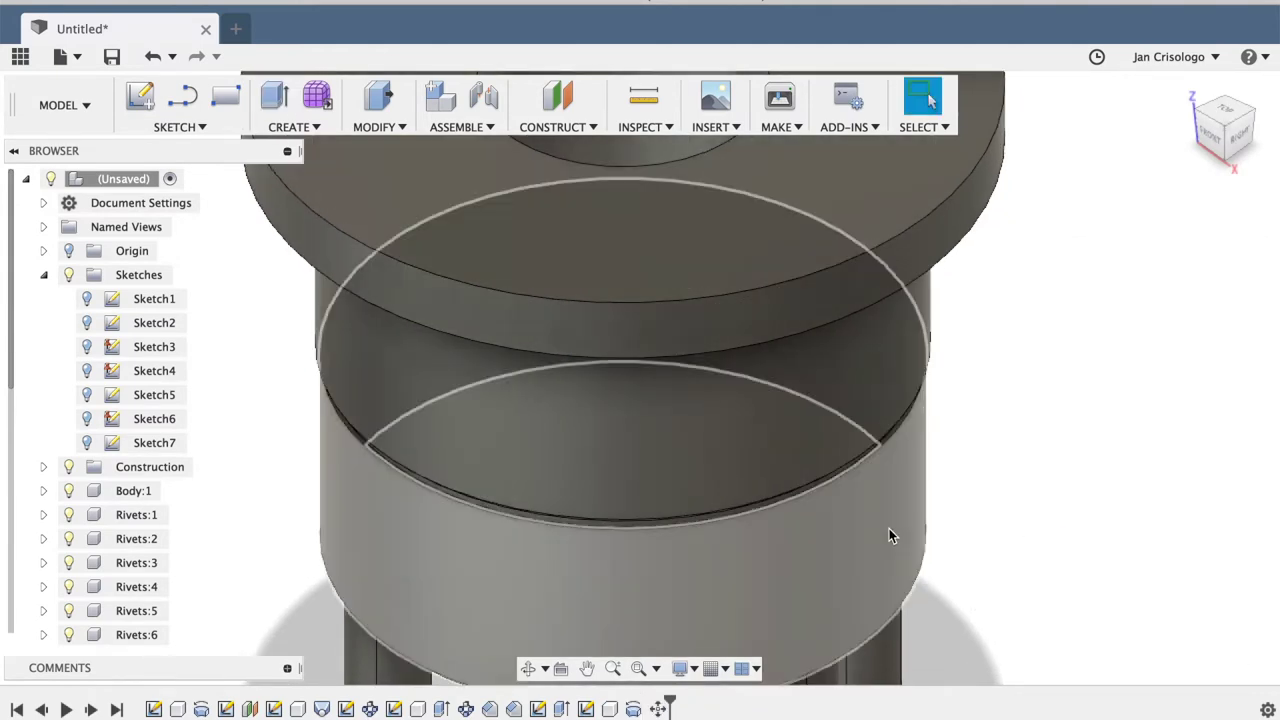
pyautogui.click(889, 528)
pyautogui.keyDown('shift'); pyautogui.moveTo(889, 528); pyautogui.dragTo(795, 418, button='middle'); pyautogui.keyUp('shift')
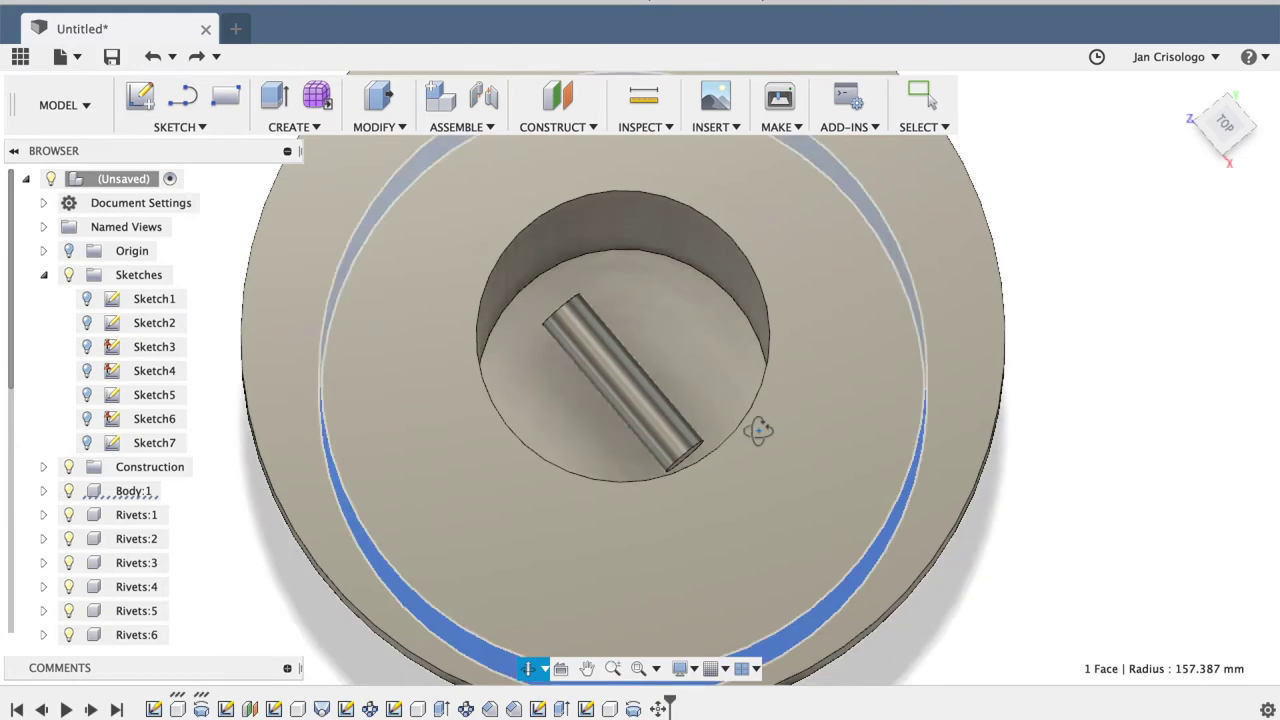
pyautogui.press('e')
pyautogui.click(686, 458)
pyautogui.moveTo(712, 468); pyautogui.dragTo(788, 530)
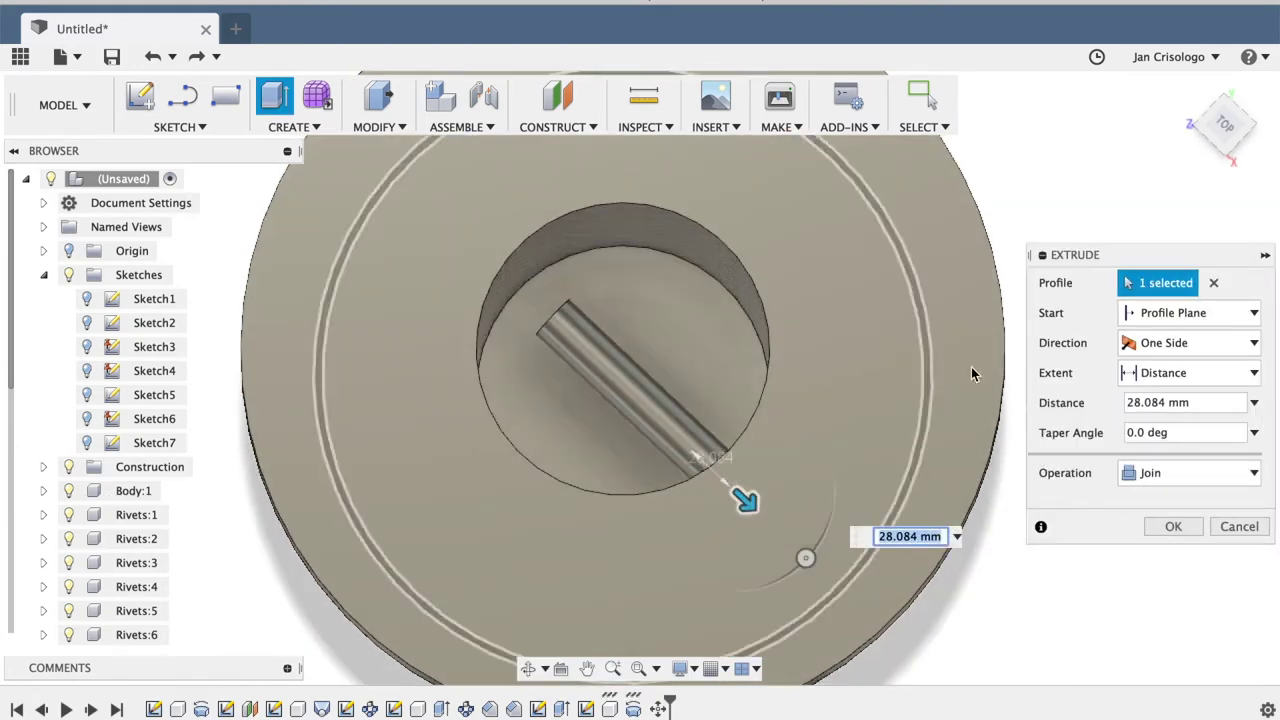
pyautogui.press('Return')
# Step: Try a symmetric extrusion from the rod end face, then cancel it
pyautogui.press('e')
pyautogui.click(691, 451)
pyautogui.click(1190, 343)
pyautogui.click(1175, 403)
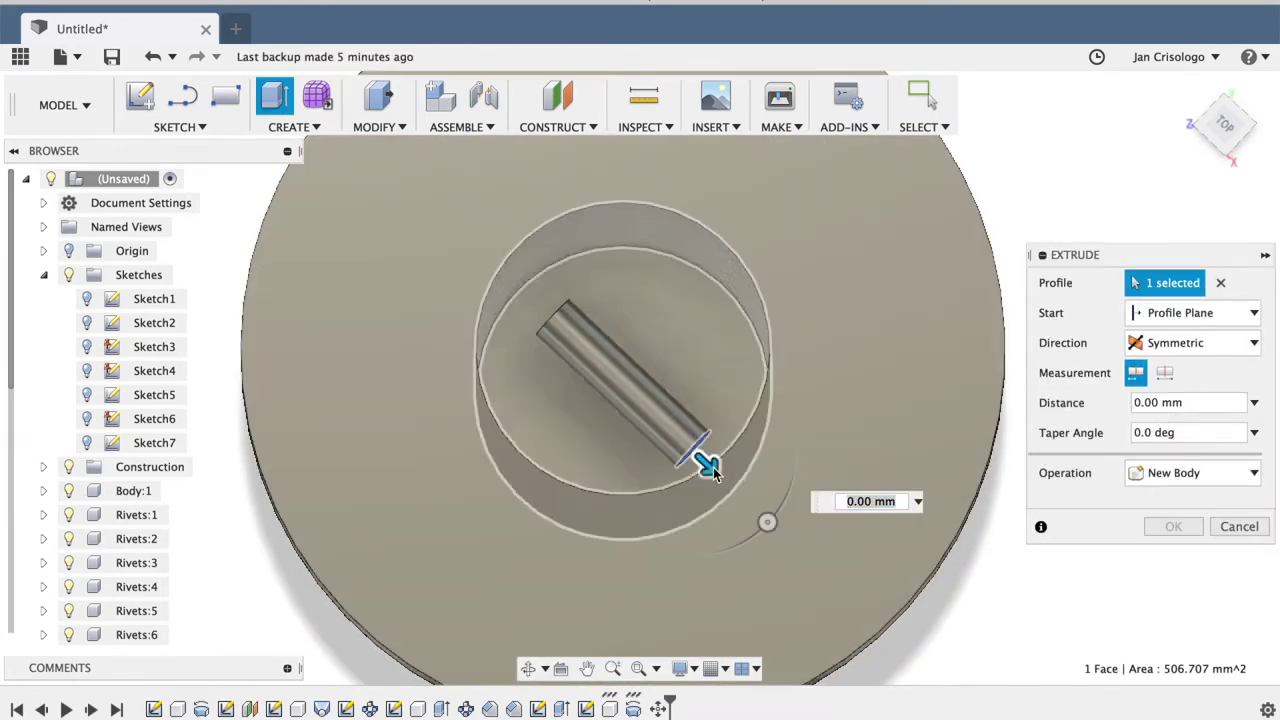
pyautogui.moveTo(706, 463); pyautogui.dragTo(728, 491)
pyautogui.press('Return')
# Step: Lengthen the rod by about 30.8 mm from its end face
pyautogui.press('e')
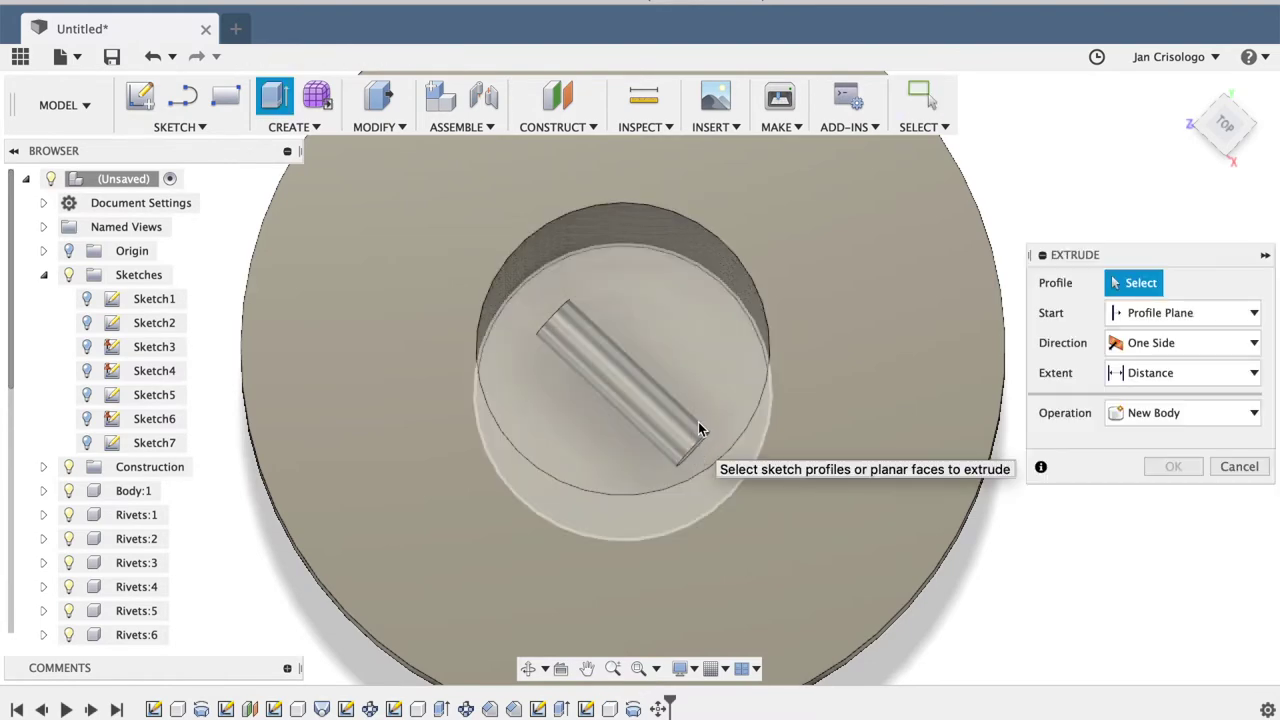
pyautogui.click(690, 457)
pyautogui.click(697, 460)
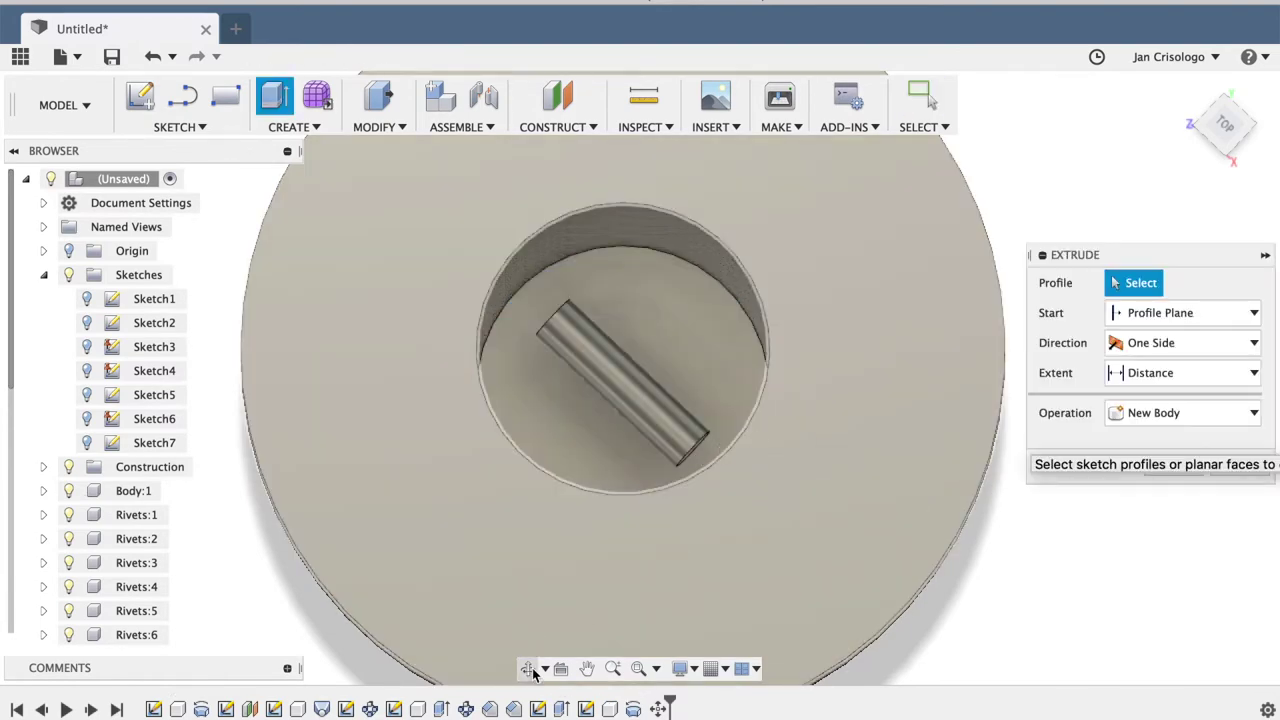
pyautogui.keyDown('shift'); pyautogui.moveTo(533, 675); pyautogui.dragTo(700, 491, button='middle'); pyautogui.keyUp('shift')
pyautogui.click(712, 445)
pyautogui.moveTo(734, 453); pyautogui.dragTo(790, 485)
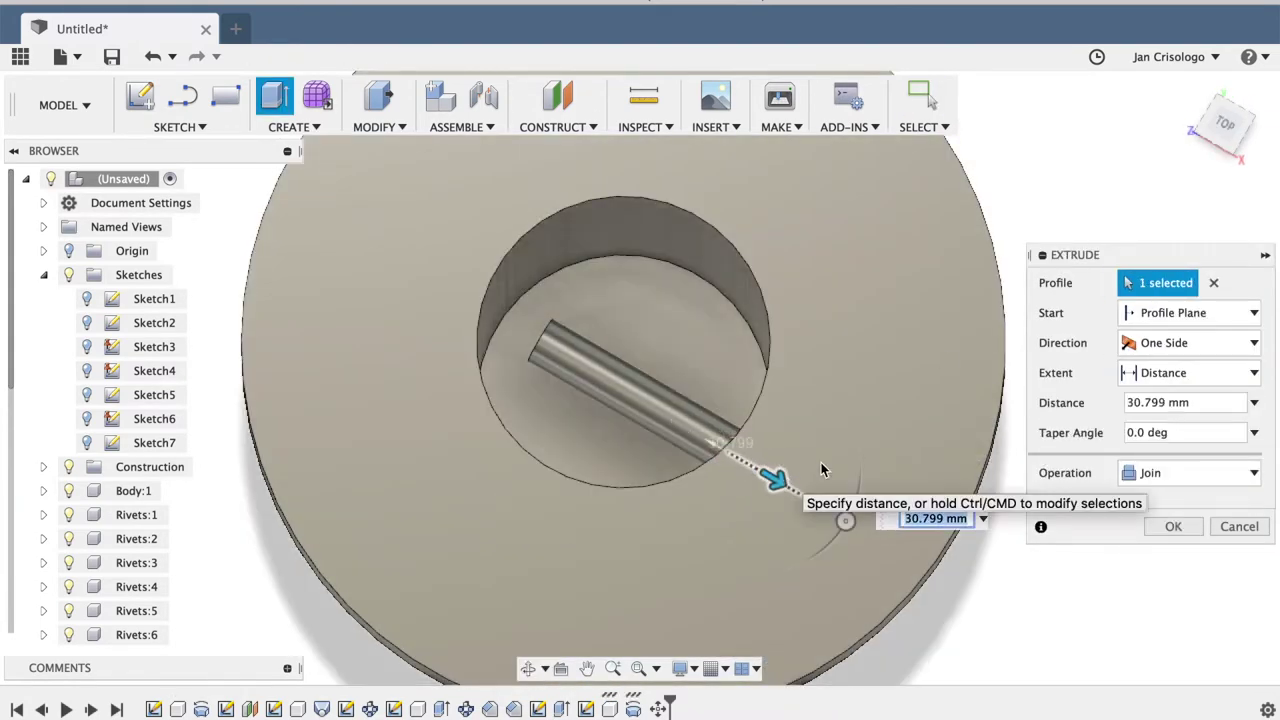
pyautogui.click(1170, 526)
# Step: Undo the last extrusion and extrude the profile 19.10 mm instead
pyautogui.click(528, 668)
pyautogui.moveTo(566, 609)
pyautogui.mouseDown()
pyautogui.moveTo(811, 431)
pyautogui.moveTo(939, 453)
pyautogui.mouseUp()
pyautogui.hotkey('ctrl', 'z')
pyautogui.press('e')
pyautogui.moveTo(405, 445); pyautogui.dragTo(385, 490)
pyautogui.click(1170, 526)
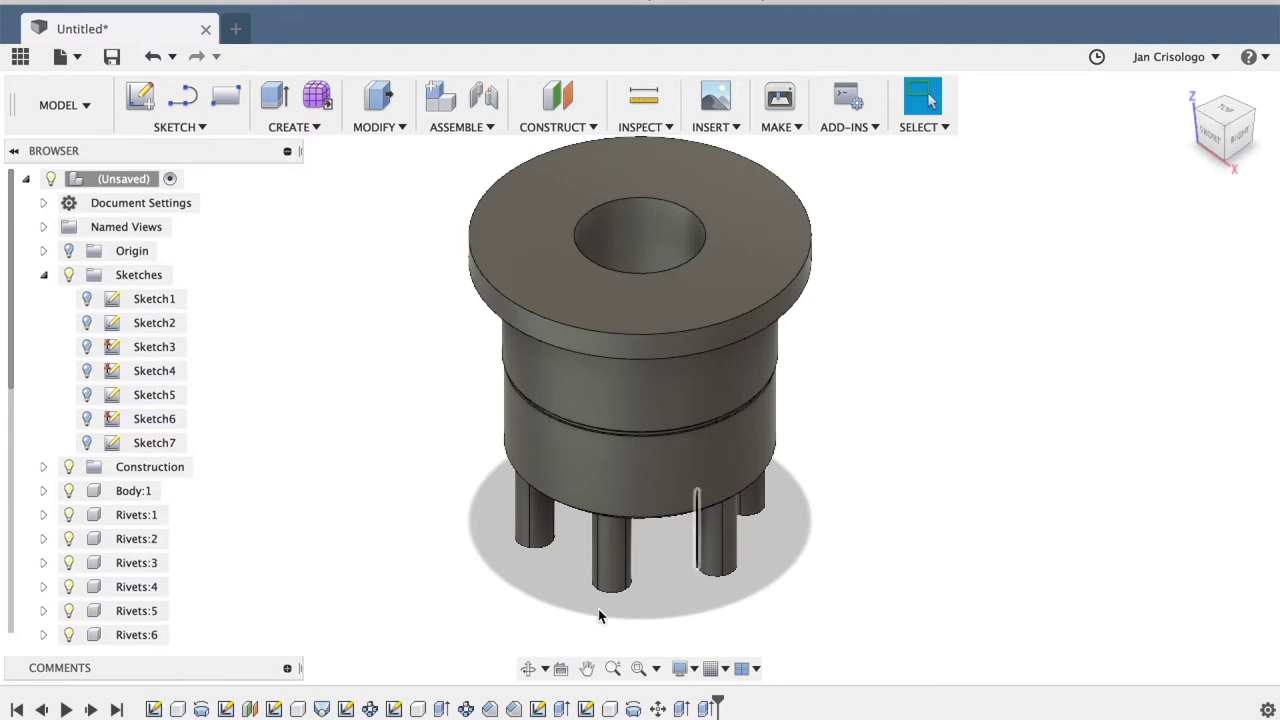
pyautogui.keyDown('shift'); pyautogui.moveTo(713, 530); pyautogui.dragTo(623, 347, button='middle'); pyautogui.keyUp('shift')
pyautogui.moveTo(623, 347)
pyautogui.mouseDown()
pyautogui.moveTo(666, 163)
pyautogui.moveTo(532, 583)
pyautogui.moveTo(520, 503)
pyautogui.moveTo(494, 490)
pyautogui.mouseUp()
# Step: Switch to the Render workspace
pyautogui.click(552, 714)
pyautogui.click(65, 104)
pyautogui.click(29, 251)
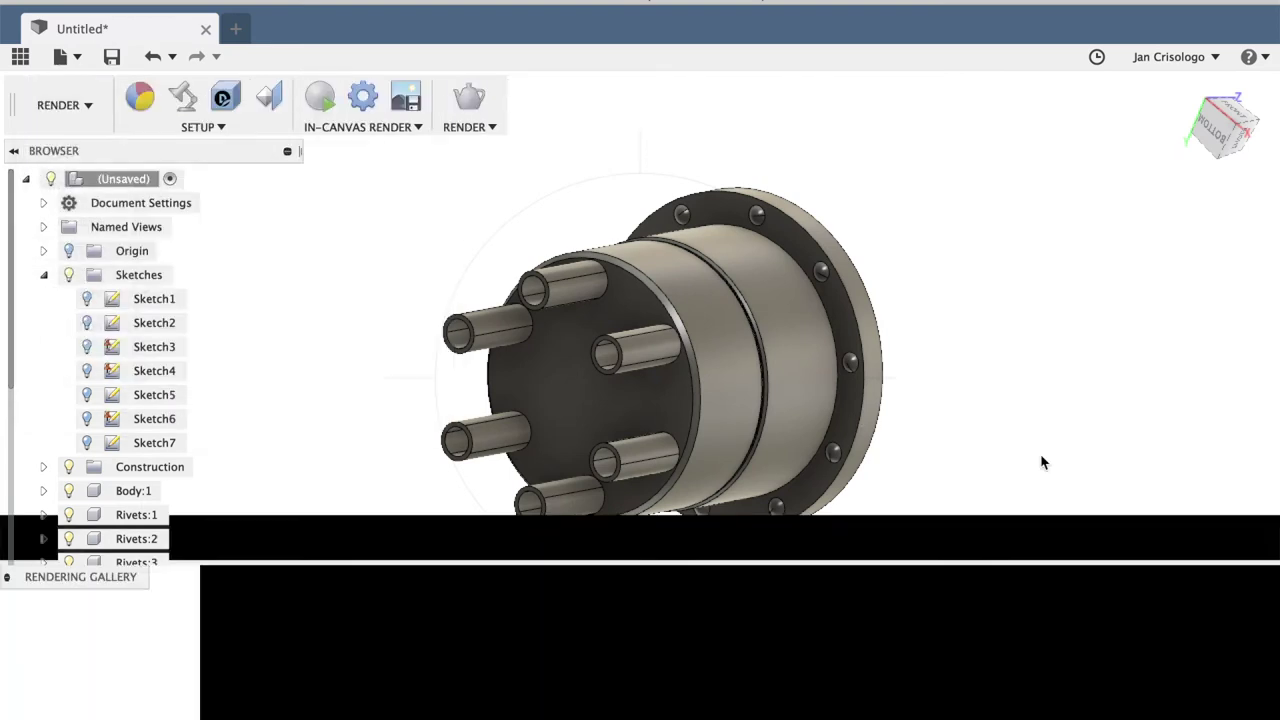
# Step: Drag Aluminum from the Metal physical materials onto the barrel assembly
pyautogui.rightClick(930, 212)
pyautogui.click(885, 347)
pyautogui.scroll(-3, 1040, 400)
pyautogui.click(1040, 385)
pyautogui.scroll(-5, 1106, 470)
pyautogui.scroll(-5, 1106, 468)
pyautogui.scroll(-5, 1107, 468)
pyautogui.scroll(10, 1106, 470)
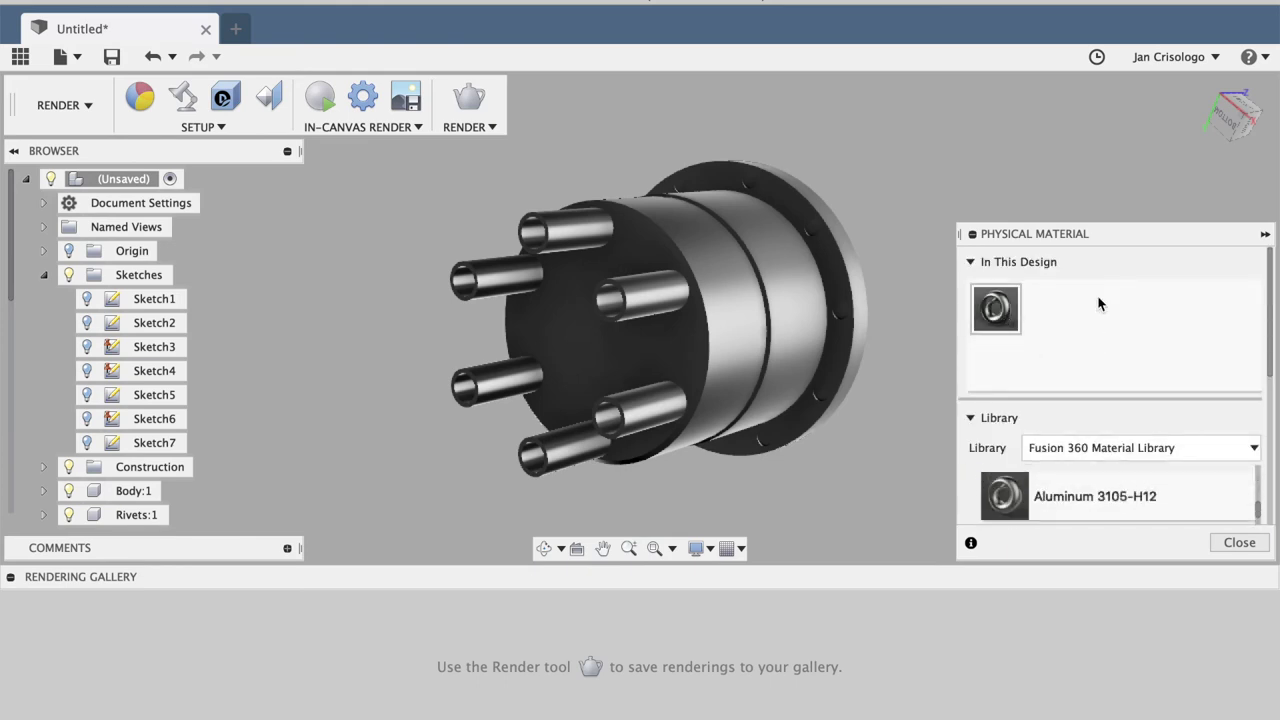
pyautogui.scroll(-4, 1098, 303)
pyautogui.scroll(2, 1098, 390)
pyautogui.moveTo(1035, 358); pyautogui.dragTo(614, 357)
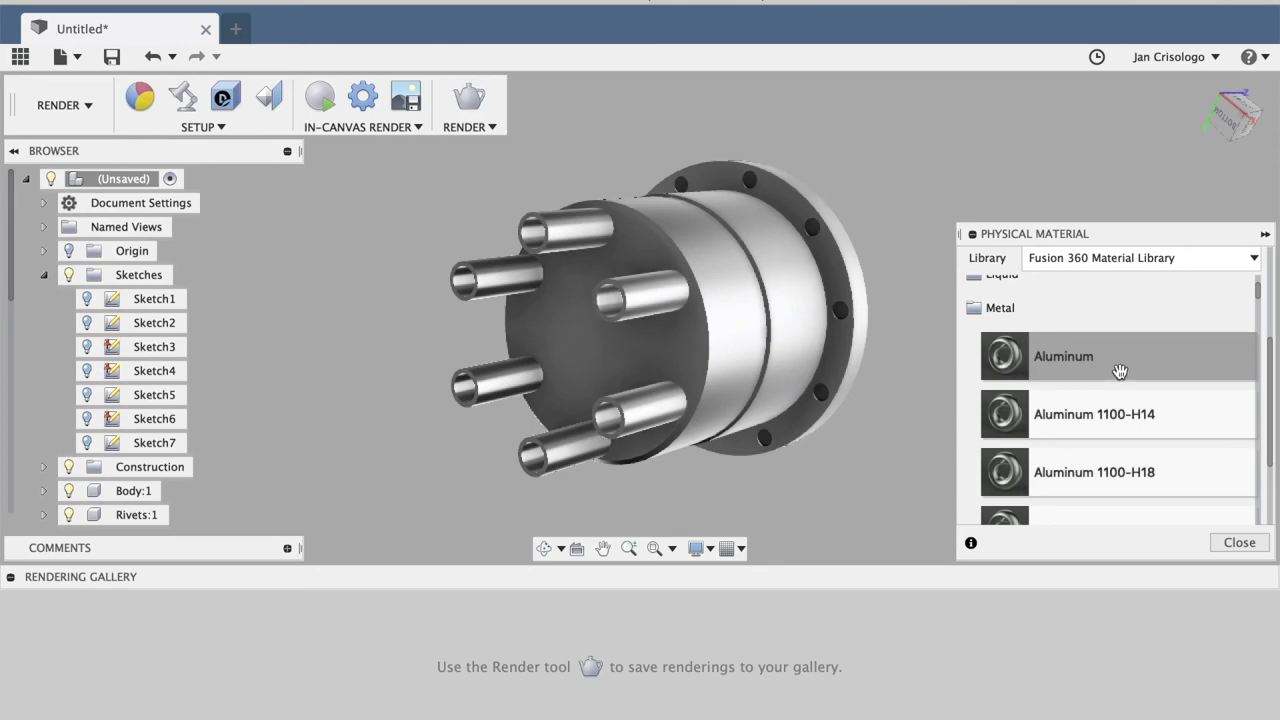
pyautogui.click(547, 556)
pyautogui.moveTo(434, 471)
pyautogui.mouseDown()
pyautogui.moveTo(360, 503)
pyautogui.moveTo(366, 486)
pyautogui.moveTo(670, 432)
pyautogui.moveTo(590, 443)
pyautogui.mouseUp()
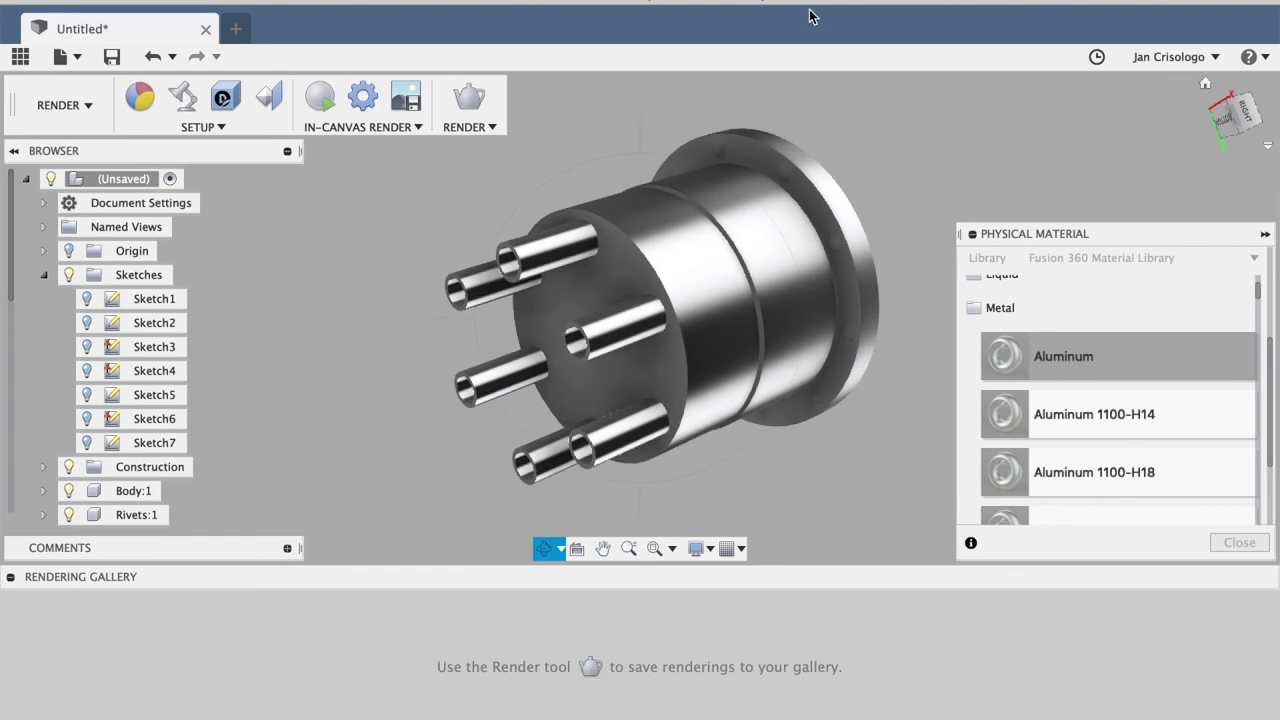